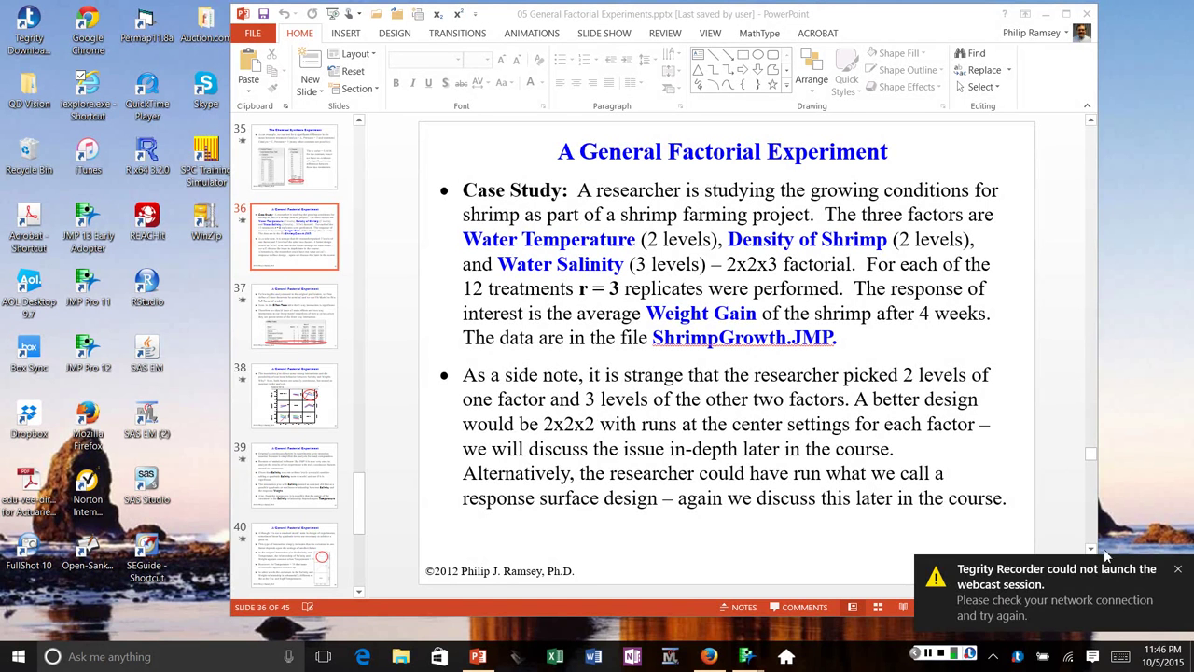
Dismiss the Tegrity Recorder warning toast covering slide 36 of the factorial experiments deck
{"action": "left_click", "coordinate": [1177, 568]}
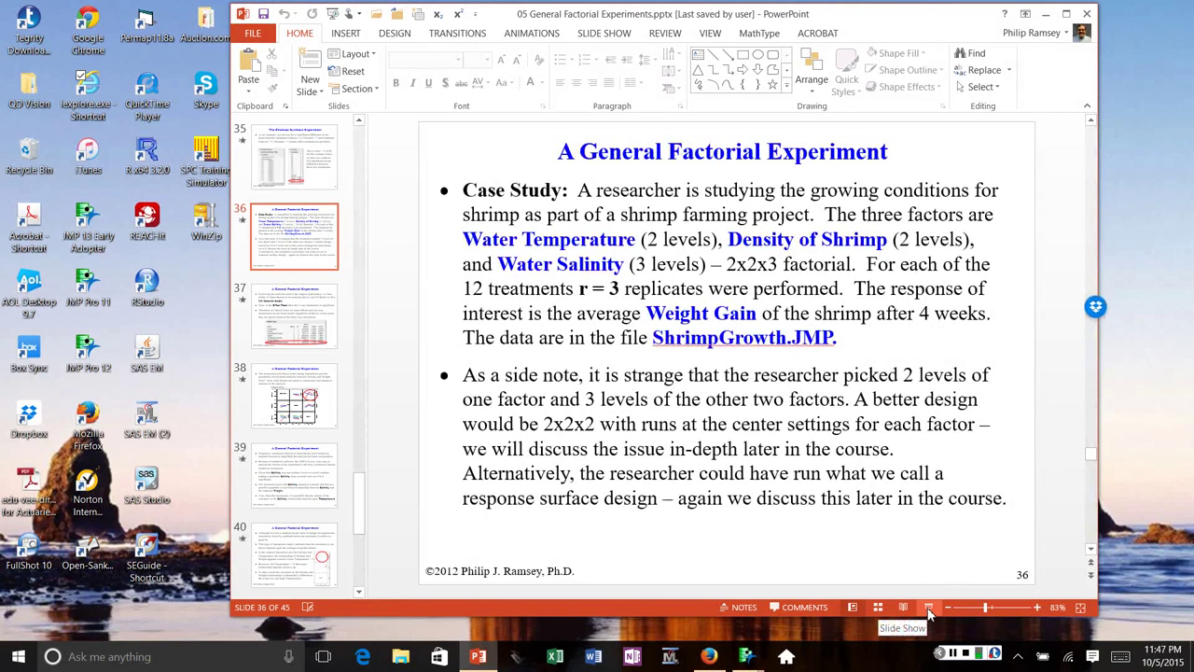
Show slide 36 full screen and move the ShrimpGrowth data table window up and right
{"action": "left_click", "coordinate": [928, 608]}
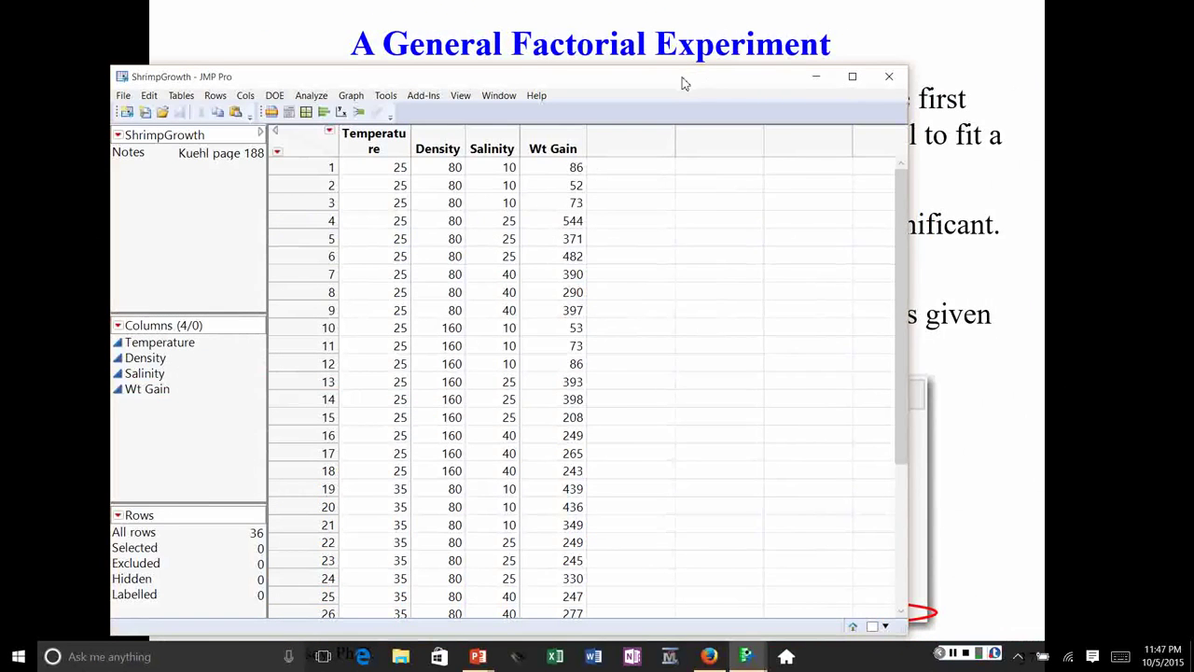
{"action": "left_click_drag", "start_coordinate": [681, 84], "coordinate": [738, 36]}
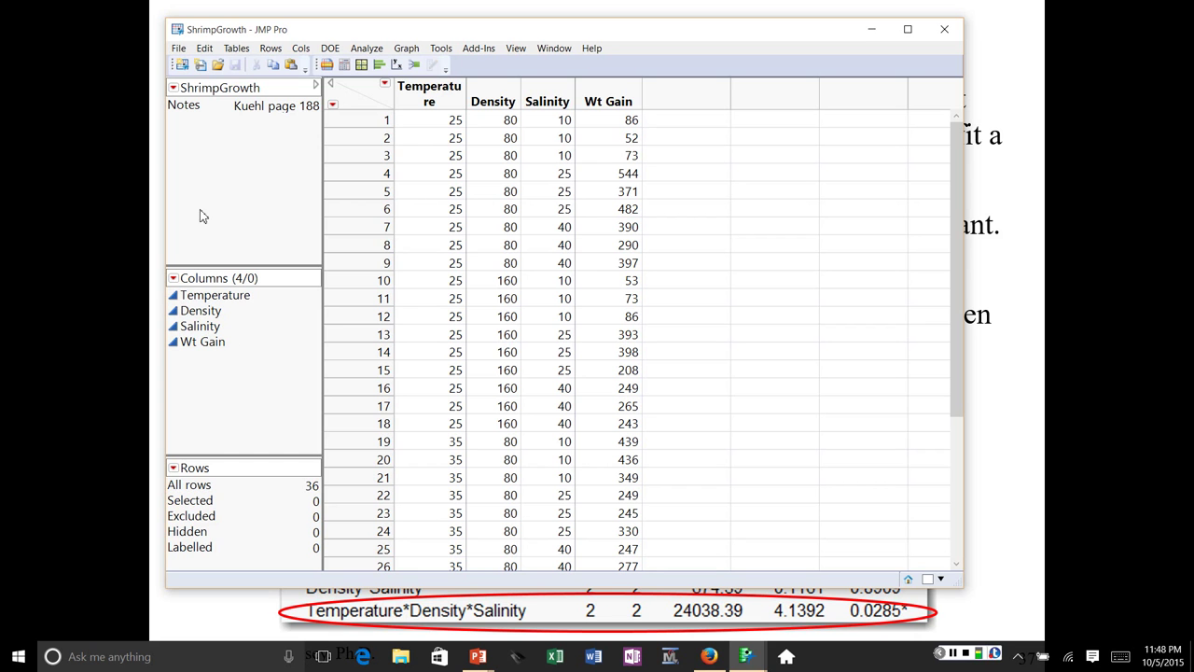
Start a Fit Model with full factorial effects of Temperature, Density and Salinity
{"action": "left_click", "coordinate": [376, 54]}
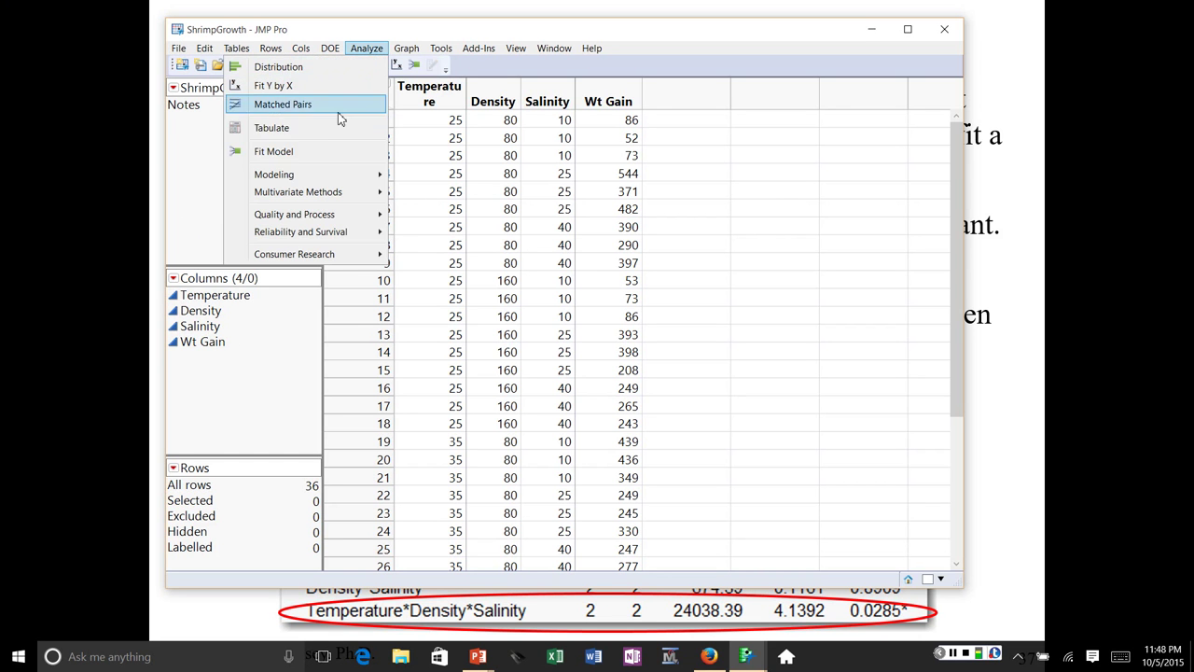
{"action": "left_click", "coordinate": [311, 164]}
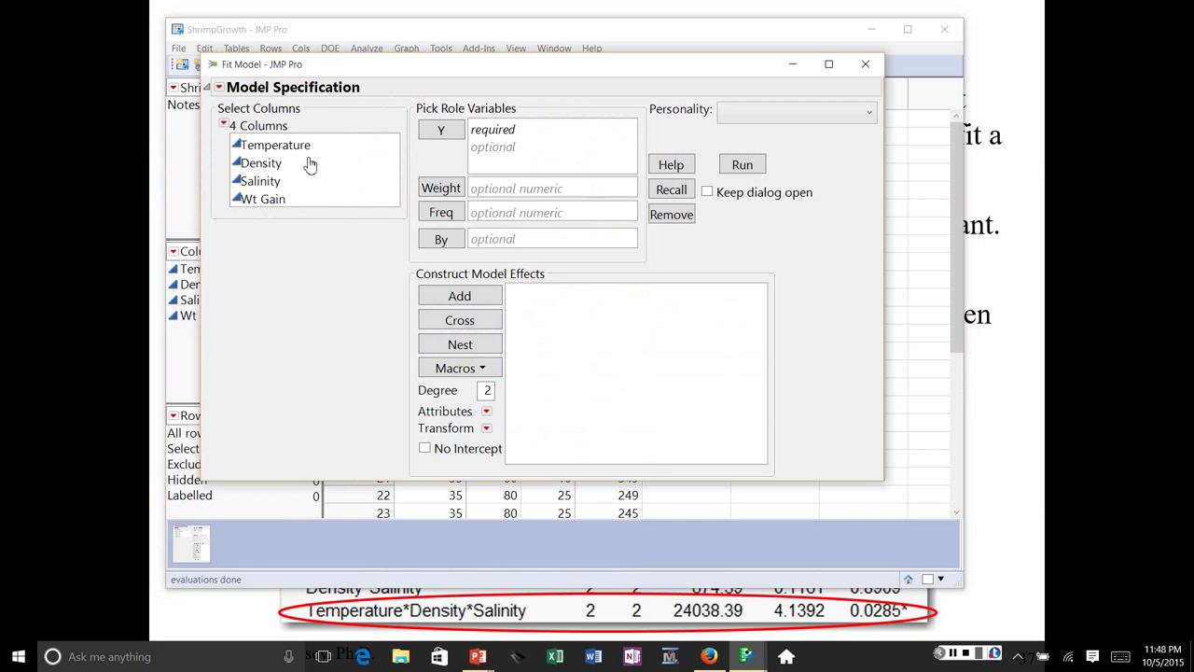
{"action": "left_click_drag", "start_coordinate": [327, 150], "coordinate": [328, 191]}
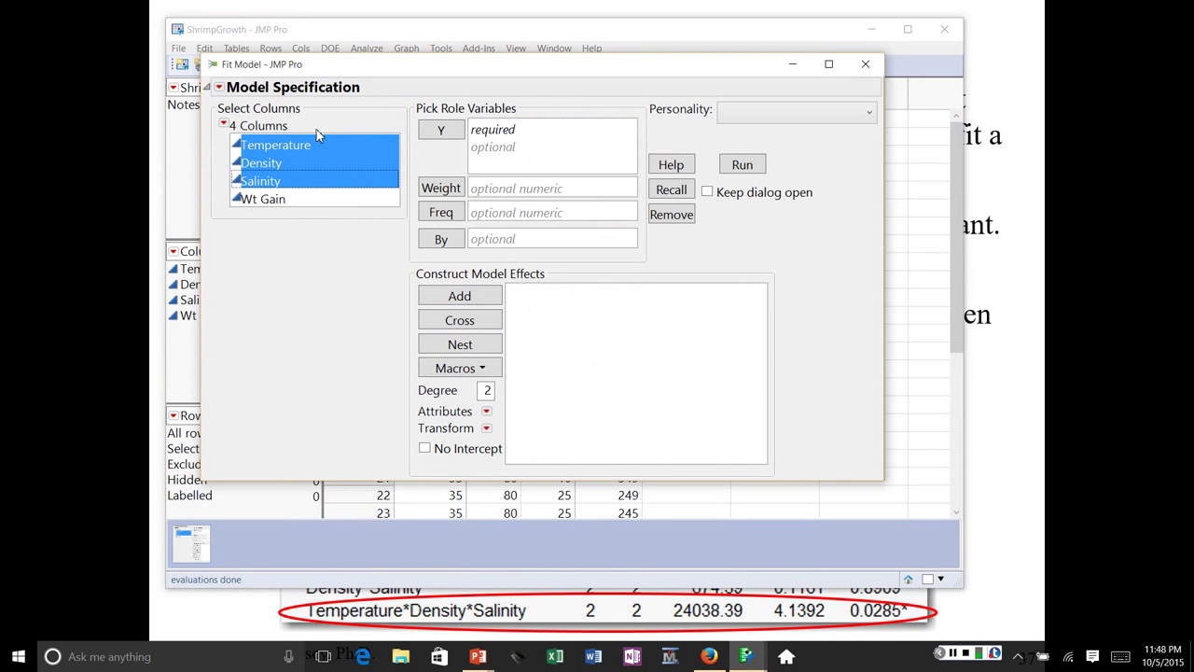
{"action": "left_click", "coordinate": [484, 369]}
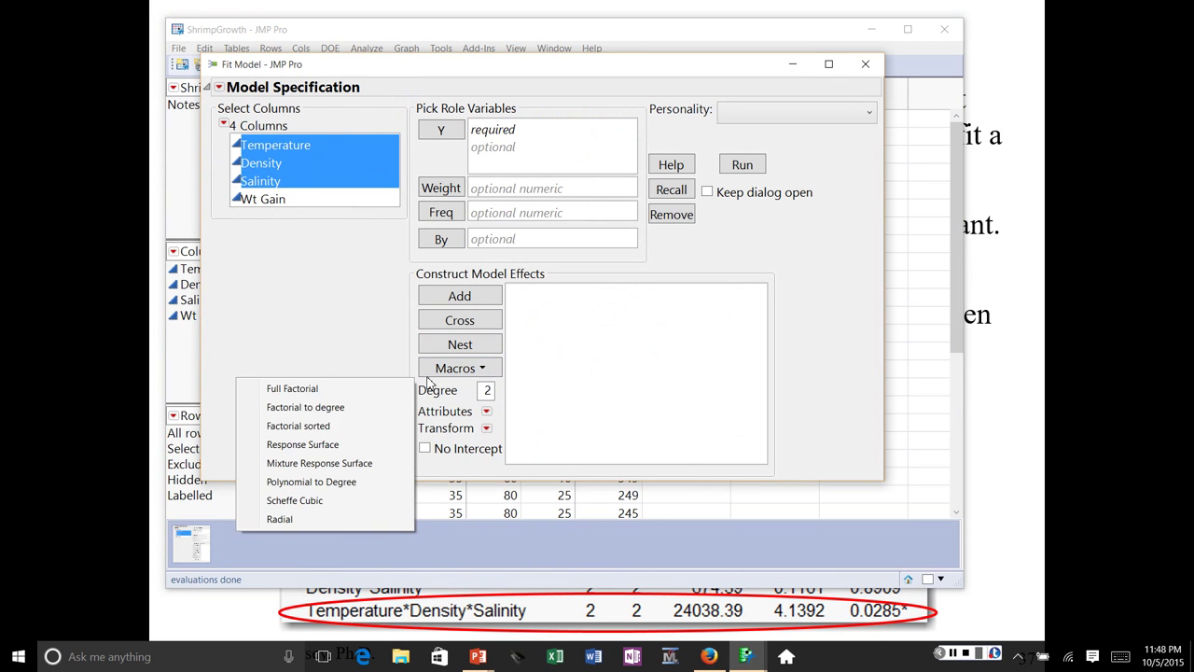
{"action": "left_click", "coordinate": [370, 389]}
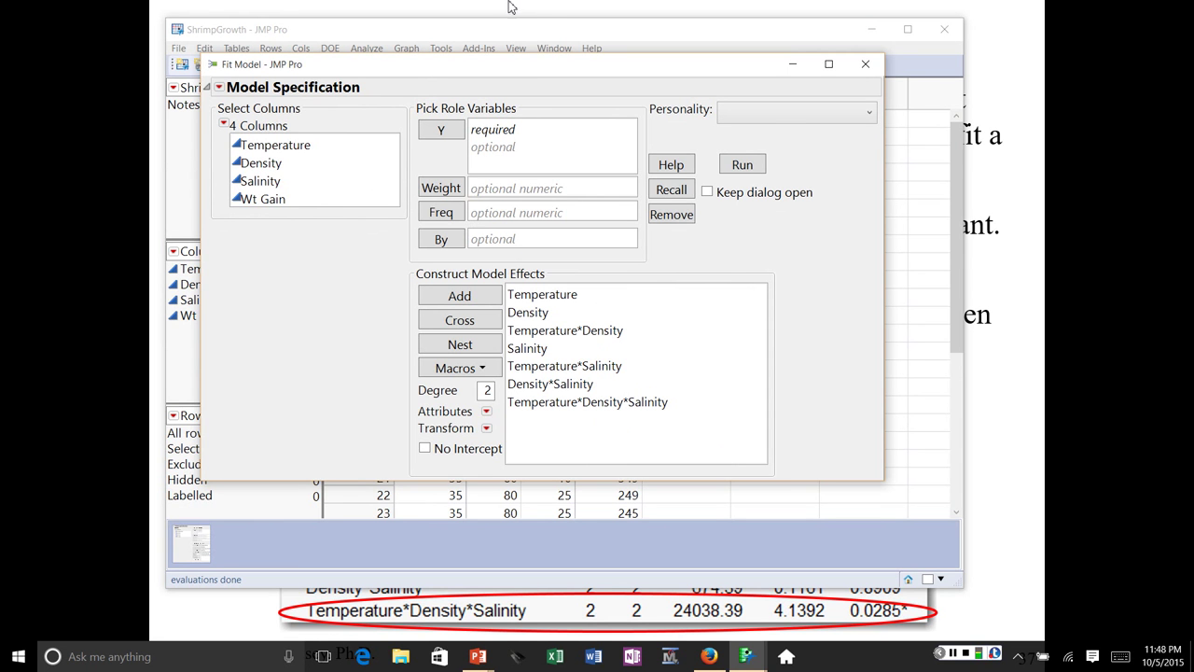
Assign Wt Gain as the Y response and set emphasis to Effect Screening
{"action": "left_click", "coordinate": [254, 201]}
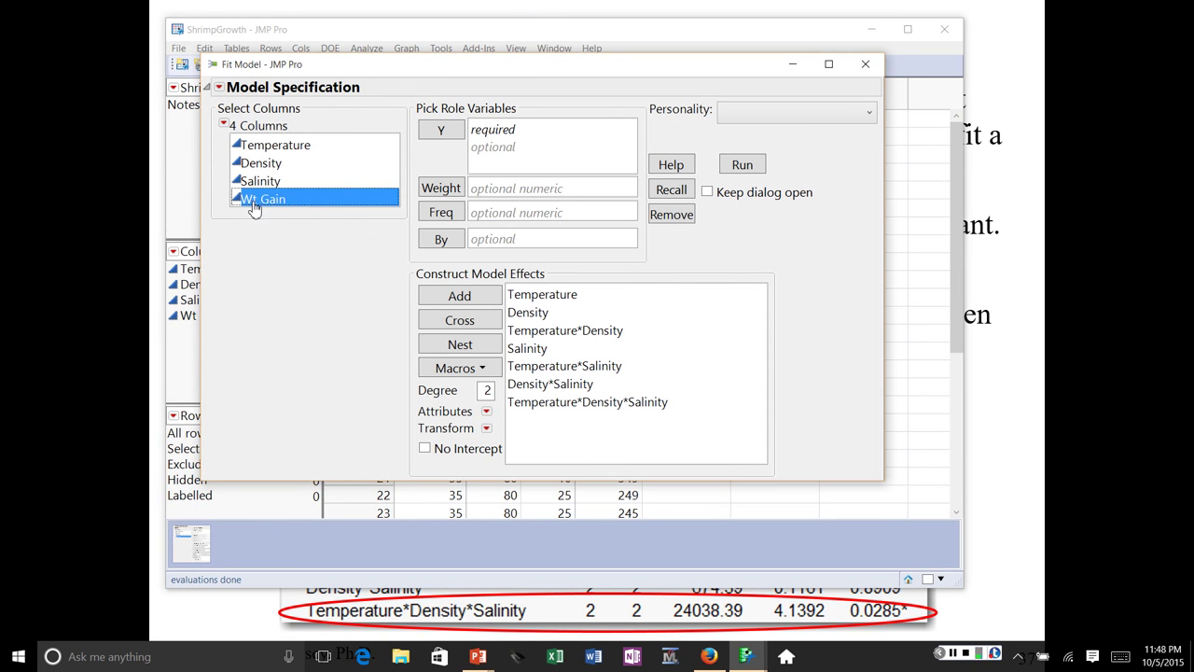
{"action": "left_click", "coordinate": [442, 130]}
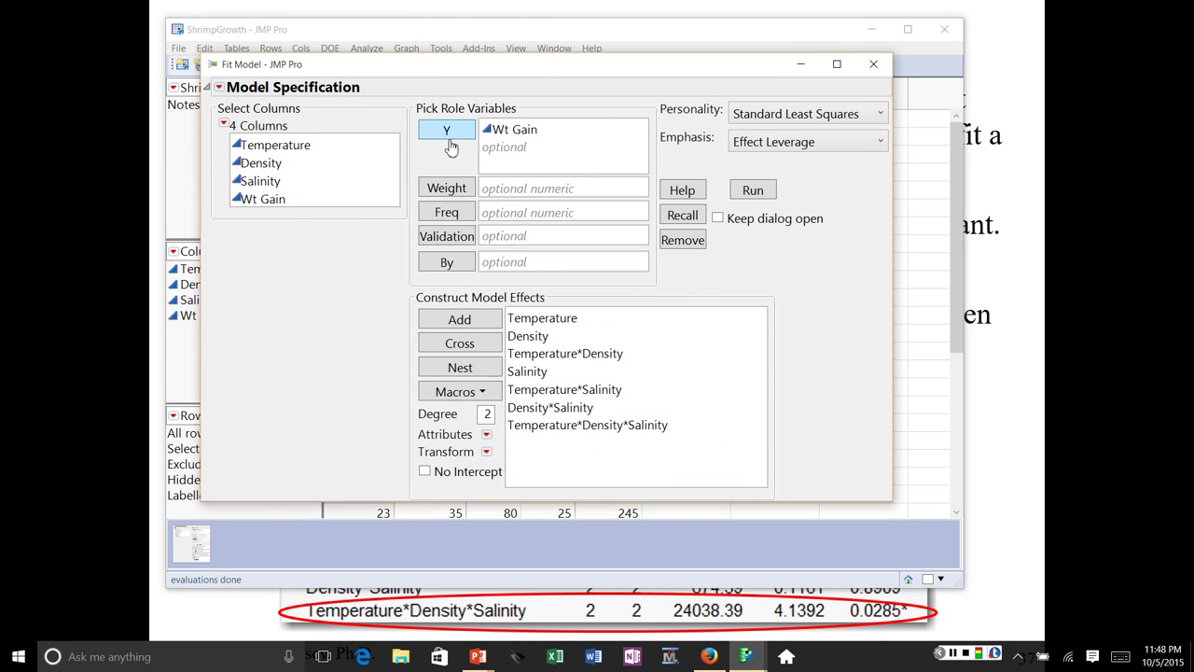
{"action": "left_click", "coordinate": [880, 145]}
{"action": "left_click", "coordinate": [817, 184]}
Run the Wt Gain fit and drag-select points in the Actual by Predicted plot
{"action": "left_click", "coordinate": [752, 191]}
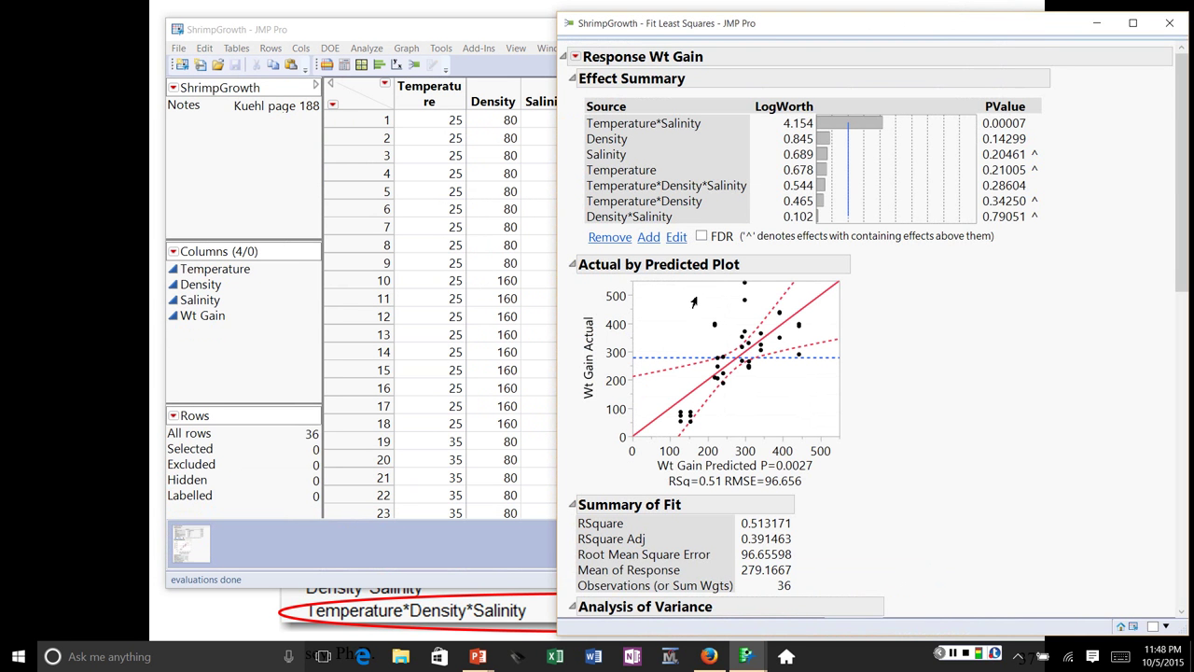
{"action": "left_click_drag", "start_coordinate": [693, 297], "coordinate": [812, 373]}
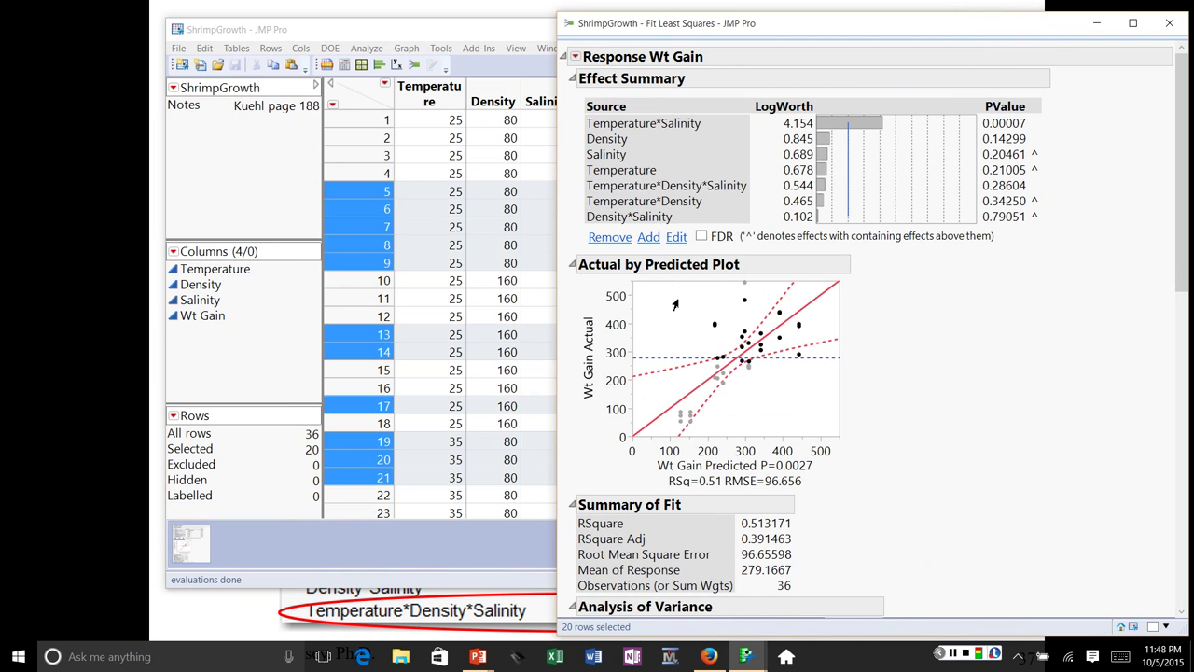
{"action": "left_click_drag", "start_coordinate": [677, 282], "coordinate": [785, 345]}
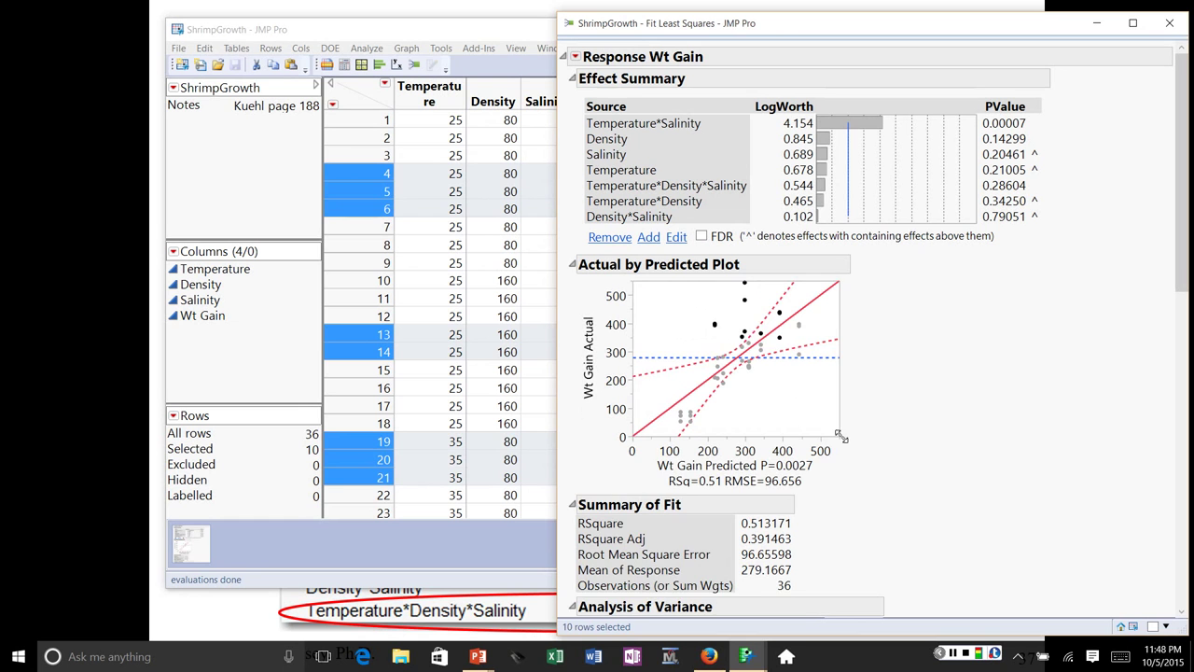
Enlarge the Actual by Predicted plot and select the seven points lying above the line
{"action": "left_click_drag", "start_coordinate": [838, 434], "coordinate": [925, 527]}
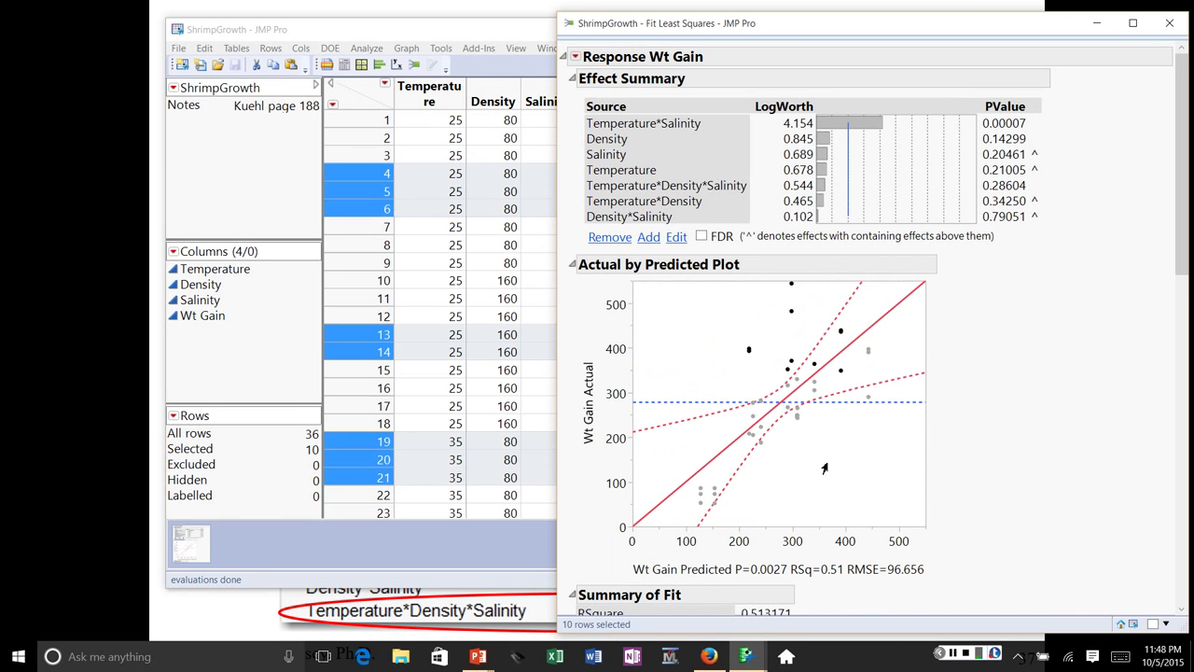
{"action": "left_click", "coordinate": [825, 475]}
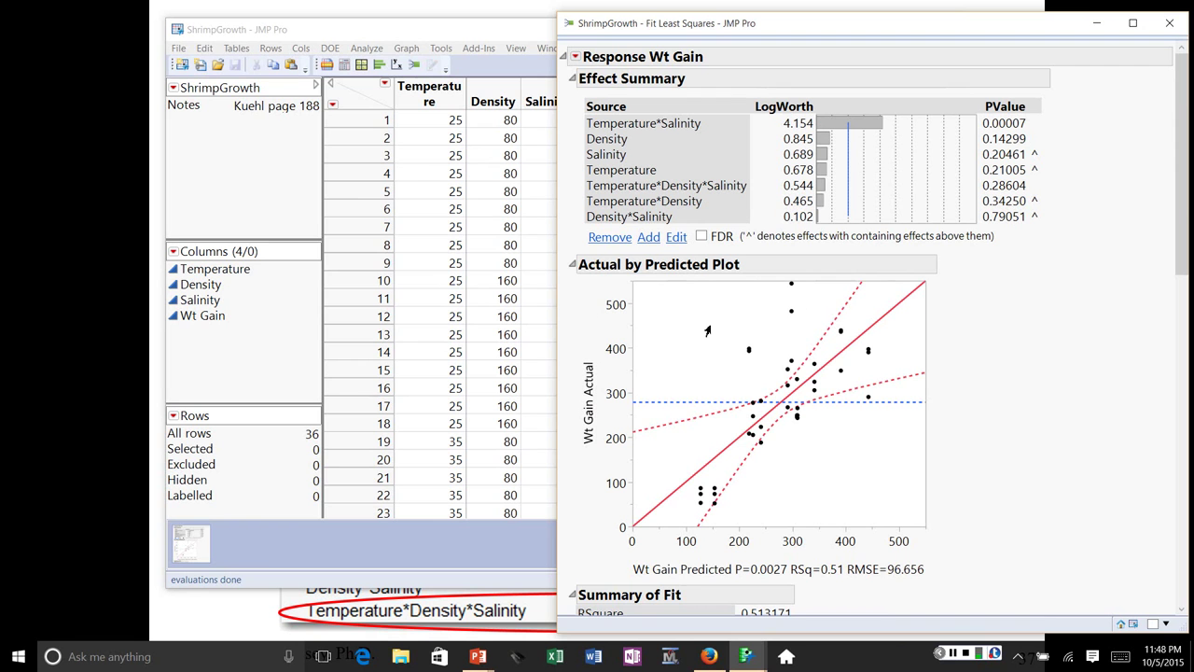
{"action": "left_click_drag", "start_coordinate": [715, 287], "coordinate": [816, 372]}
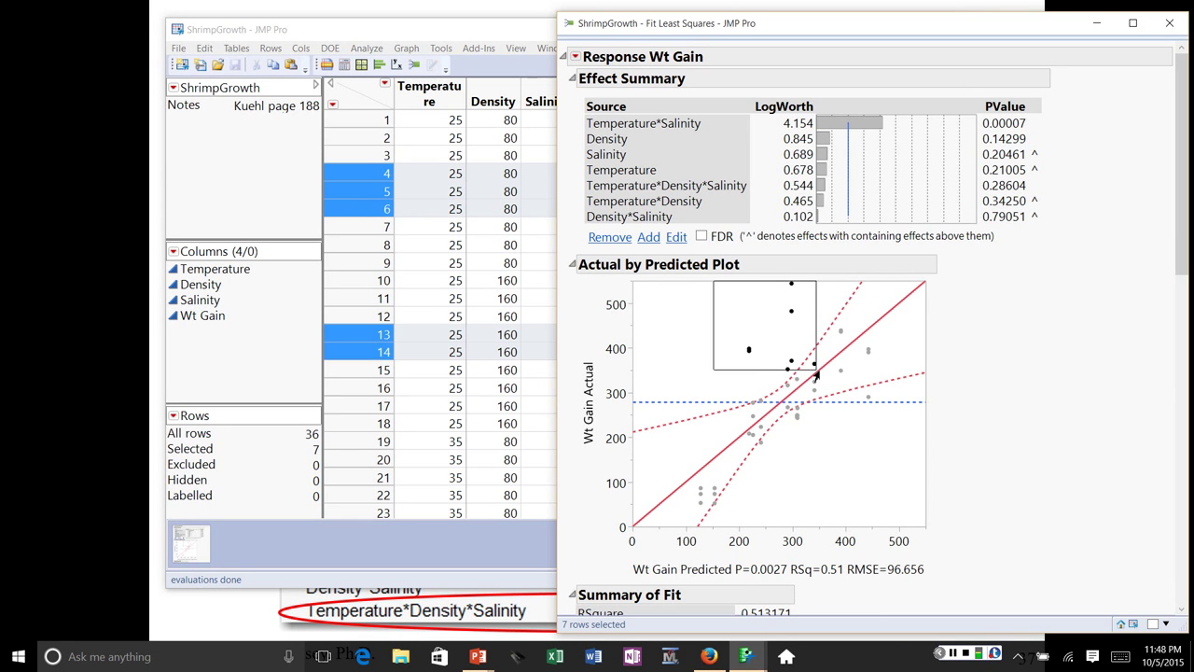
{"action": "left_click_drag", "start_coordinate": [816, 374], "coordinate": [816, 374]}
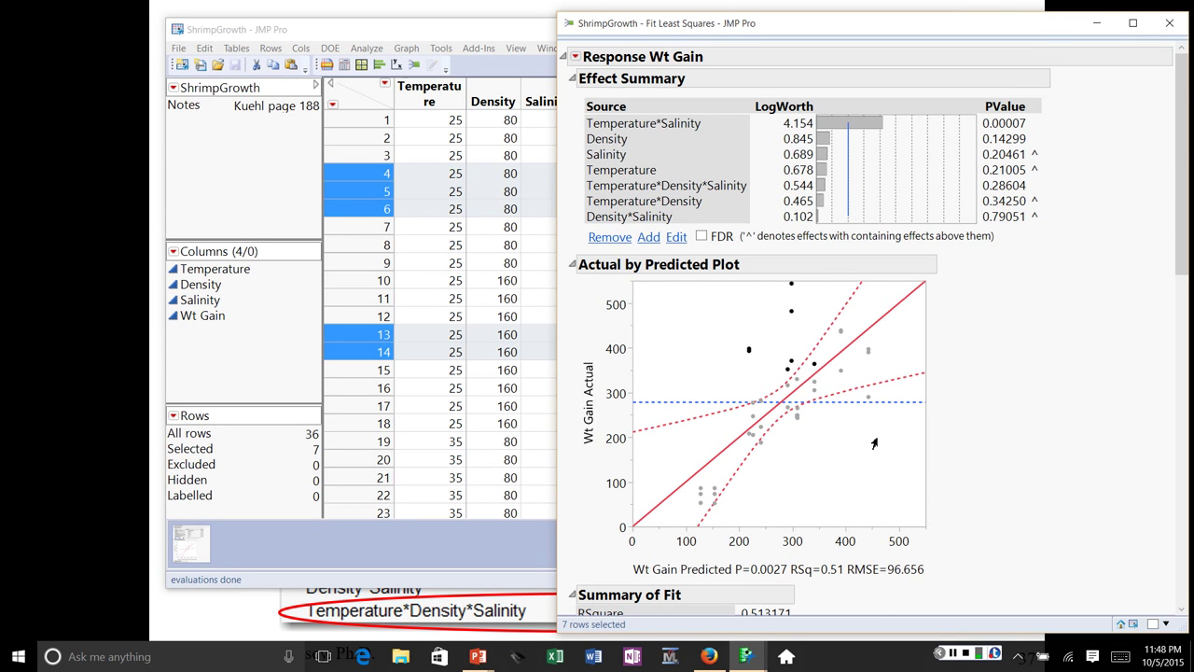
{"action": "scroll", "coordinate": [996, 457], "scroll_direction": "down", "scroll_amount": 3}
{"action": "scroll", "coordinate": [996, 457], "scroll_direction": "down", "scroll_amount": 10}
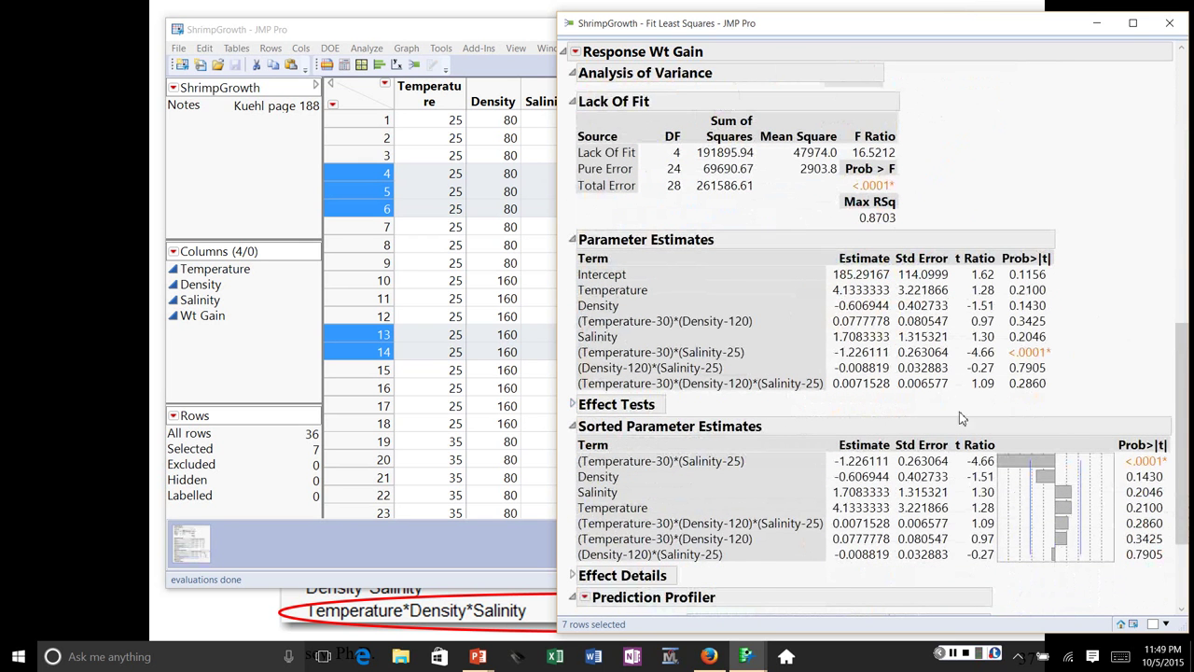
{"action": "mouse_move", "coordinate": [1110, 382]}
{"action": "left_mouse_down"}
{"action": "mouse_move", "coordinate": [1006, 372]}
{"action": "mouse_move", "coordinate": [986, 385]}
{"action": "mouse_move", "coordinate": [1013, 411]}
{"action": "mouse_move", "coordinate": [1014, 362]}
{"action": "left_mouse_up"}
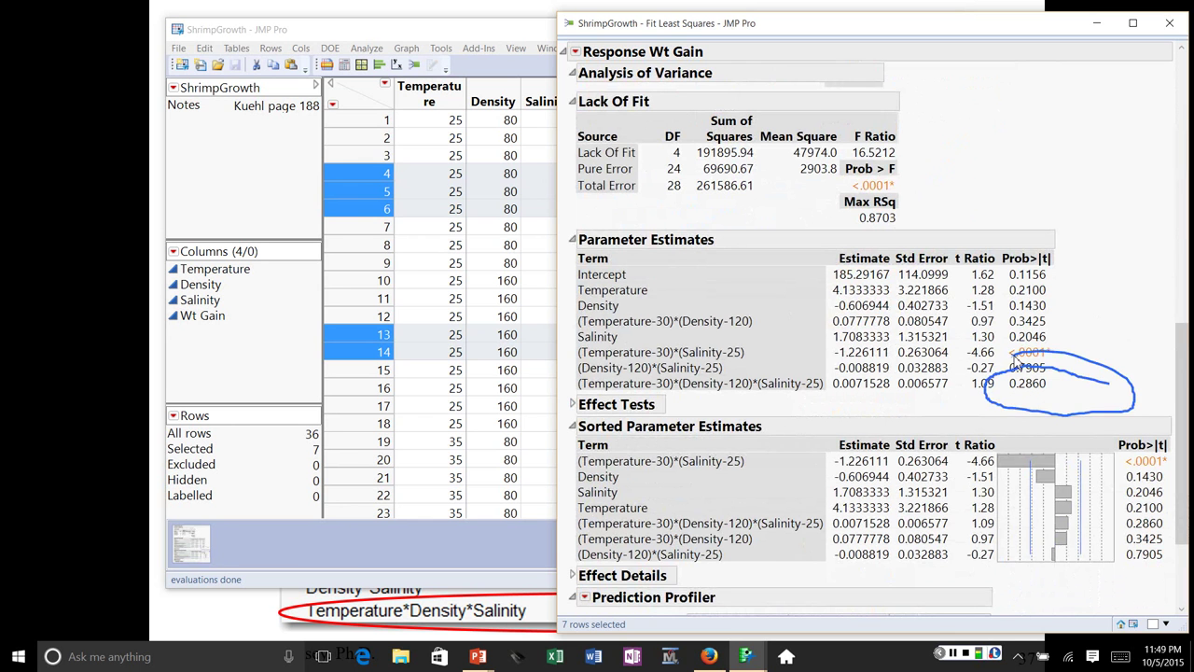
{"action": "key", "text": "Escape"}
{"action": "mouse_move", "coordinate": [1071, 359]}
{"action": "left_mouse_down"}
{"action": "mouse_move", "coordinate": [1036, 345]}
{"action": "mouse_move", "coordinate": [970, 367]}
{"action": "left_mouse_up"}
{"action": "key", "text": "Escape"}
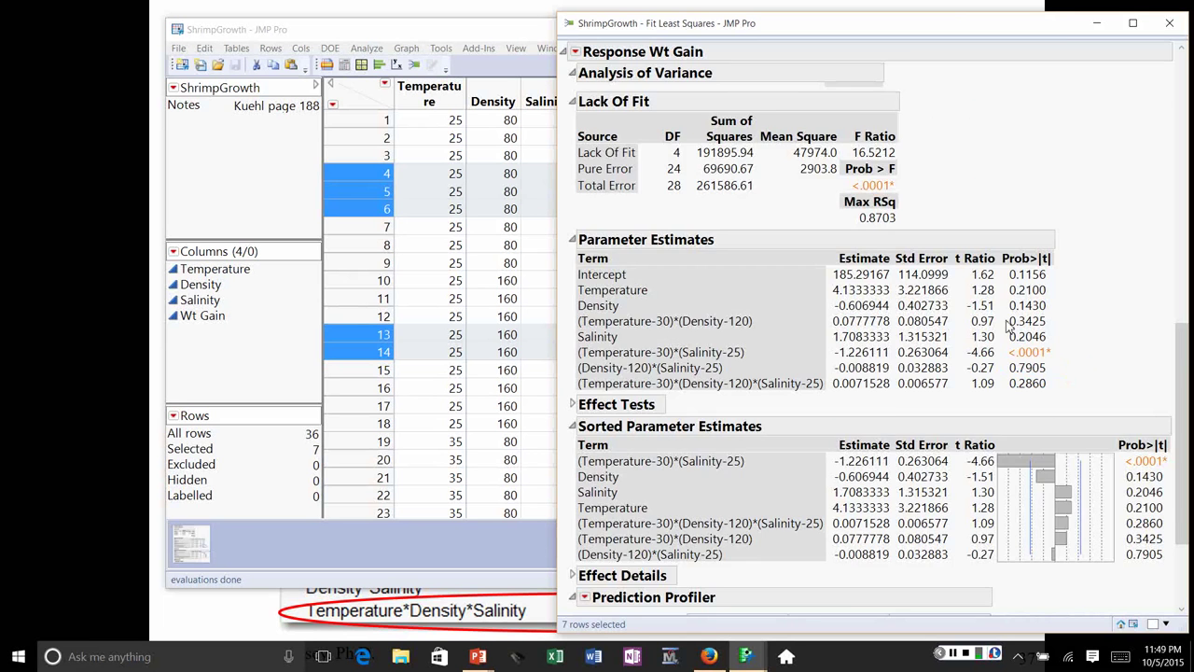
{"action": "scroll", "coordinate": [1015, 329], "scroll_direction": "up", "scroll_amount": 4}
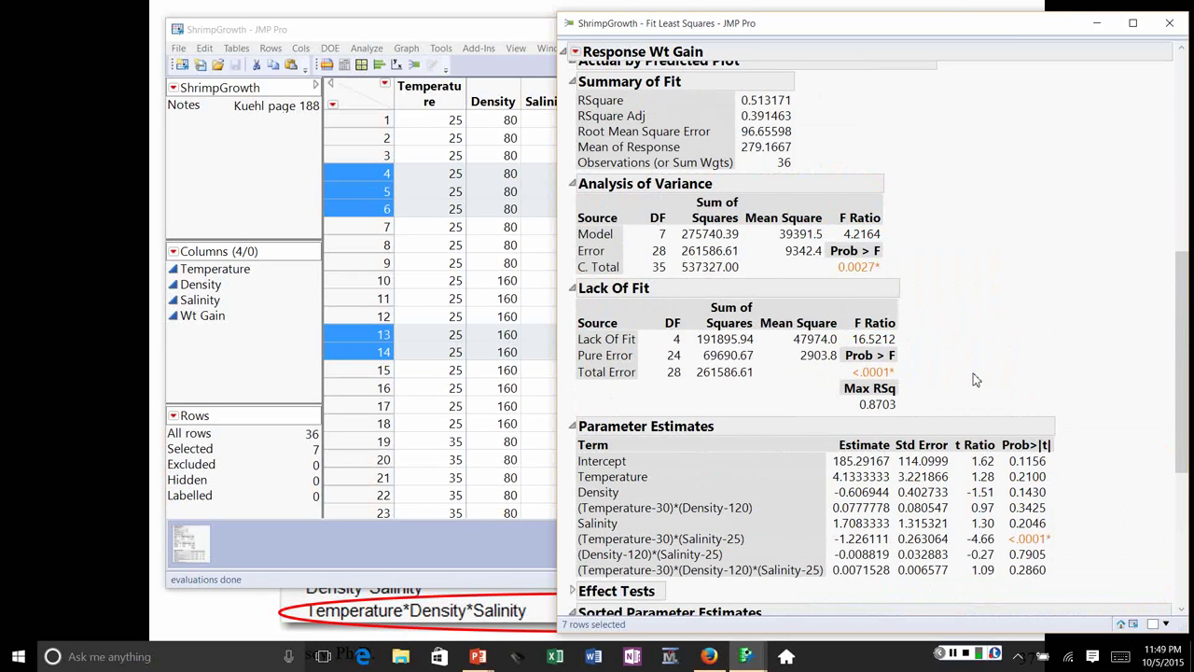
{"action": "mouse_move", "coordinate": [972, 378]}
{"action": "left_mouse_down"}
{"action": "mouse_move", "coordinate": [845, 287]}
{"action": "mouse_move", "coordinate": [828, 351]}
{"action": "mouse_move", "coordinate": [1032, 336]}
{"action": "mouse_move", "coordinate": [790, 311]}
{"action": "left_mouse_up"}
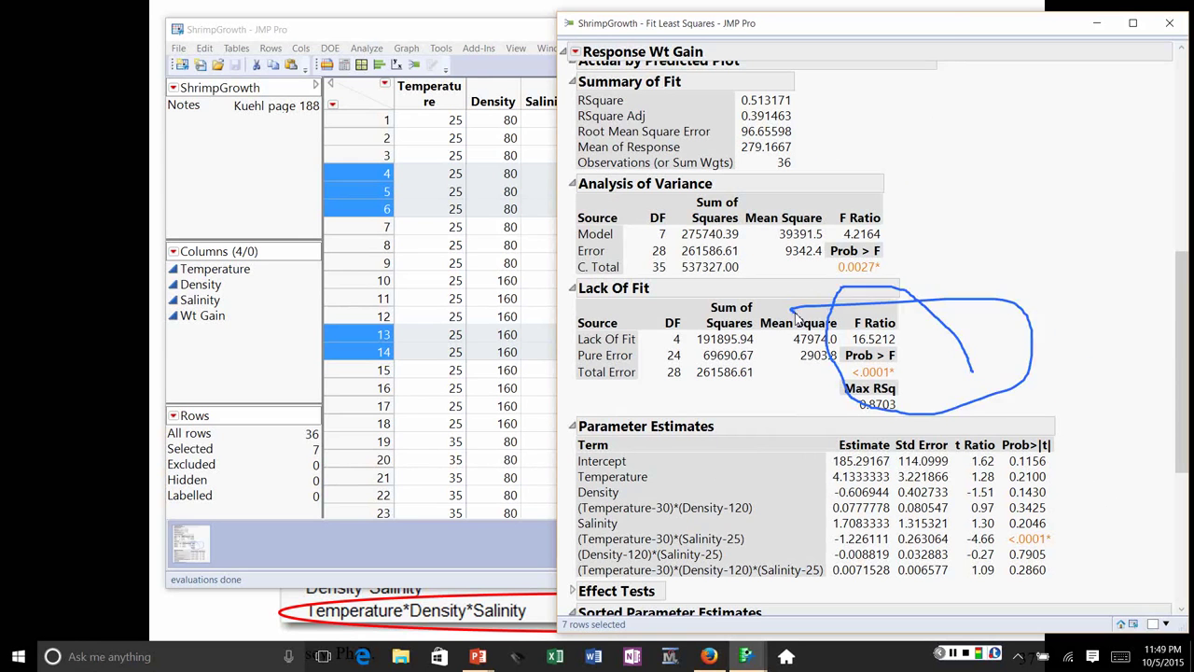
{"action": "key", "text": "Escape"}
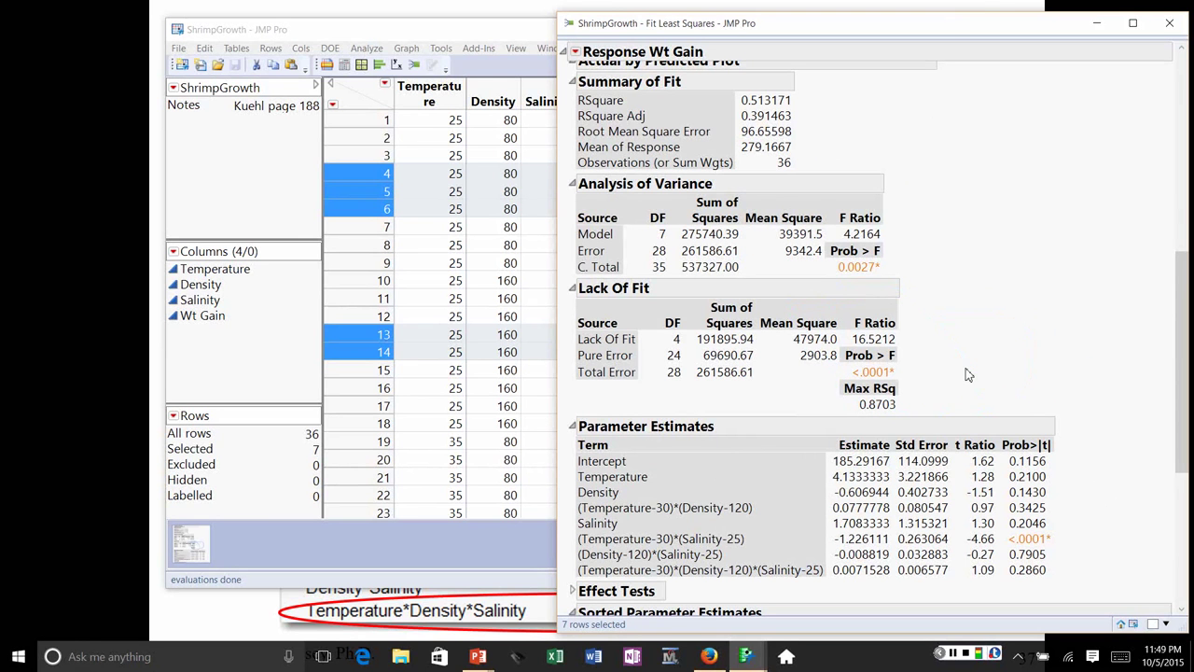
{"action": "mouse_move", "coordinate": [967, 374]}
{"action": "left_mouse_down"}
{"action": "mouse_move", "coordinate": [903, 352]}
{"action": "mouse_move", "coordinate": [841, 366]}
{"action": "mouse_move", "coordinate": [844, 384]}
{"action": "mouse_move", "coordinate": [926, 368]}
{"action": "left_mouse_up"}
{"action": "key", "text": "Escape"}
{"action": "scroll", "coordinate": [926, 368], "scroll_direction": "down", "scroll_amount": 3}
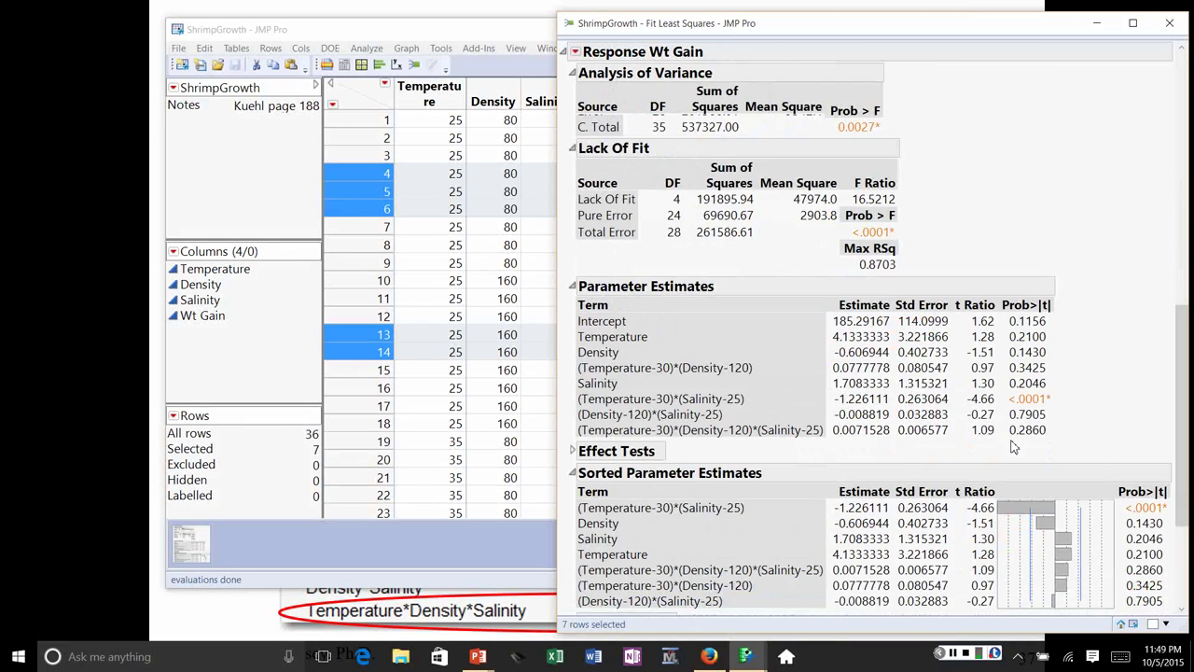
{"action": "scroll", "coordinate": [1015, 447], "scroll_direction": "up", "scroll_amount": 10}
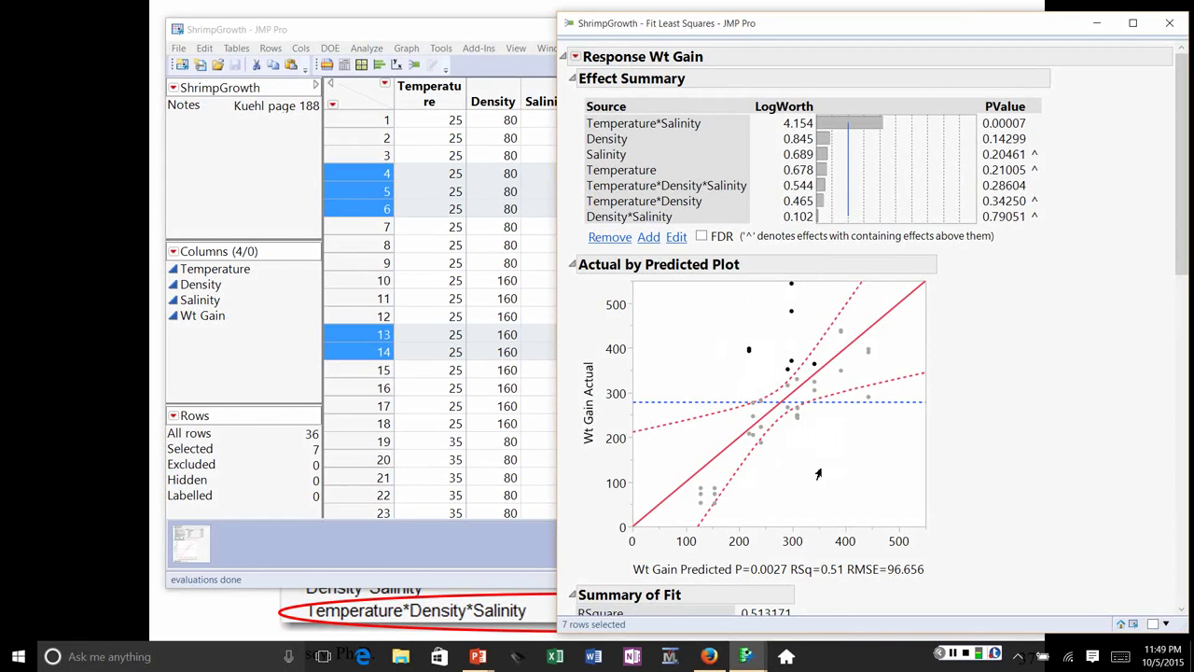
Close the report and reopen Fit Model with the previous model specification recalled
{"action": "left_click", "coordinate": [1171, 27]}
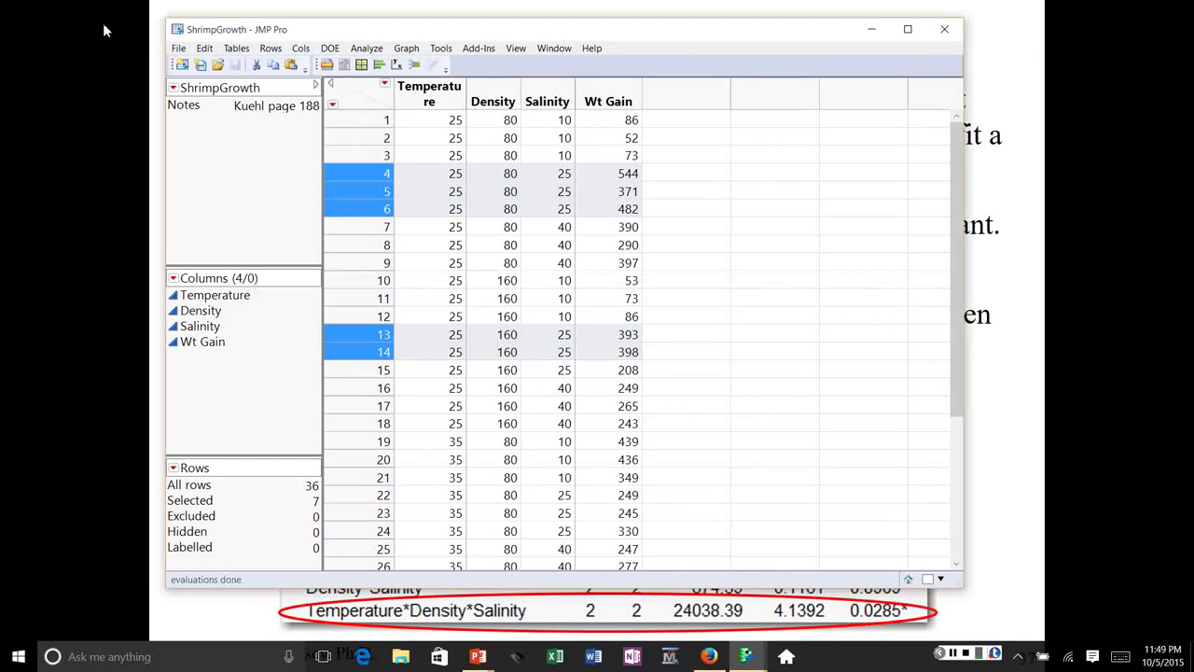
{"action": "left_click", "coordinate": [373, 51]}
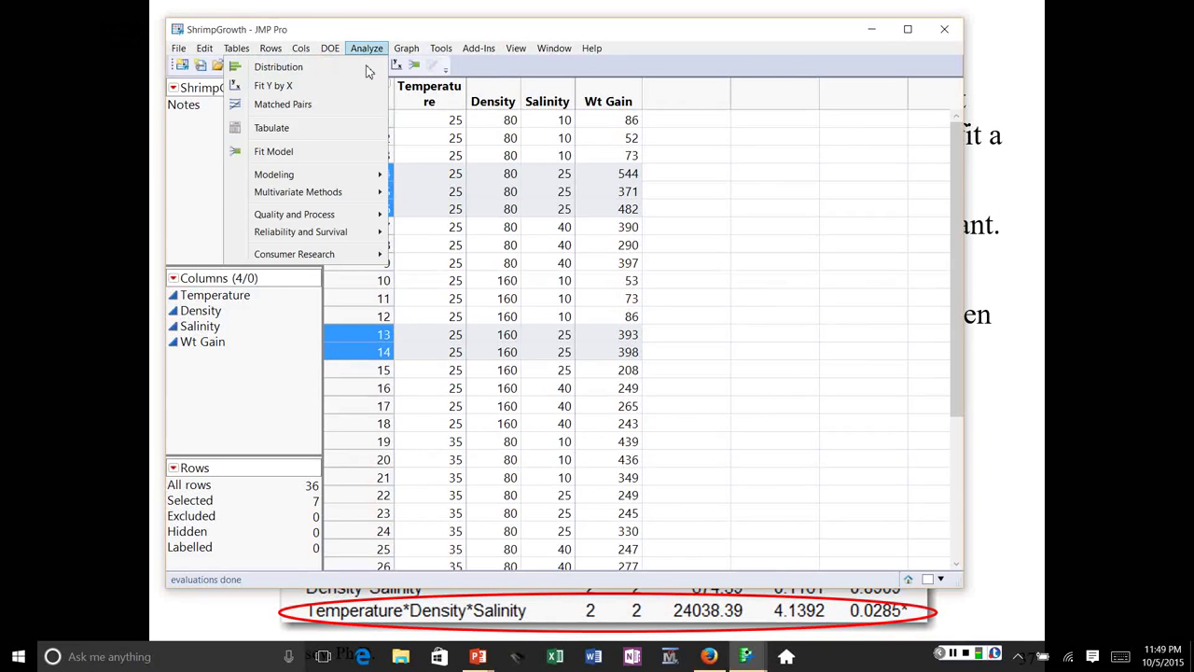
{"action": "left_click", "coordinate": [280, 152]}
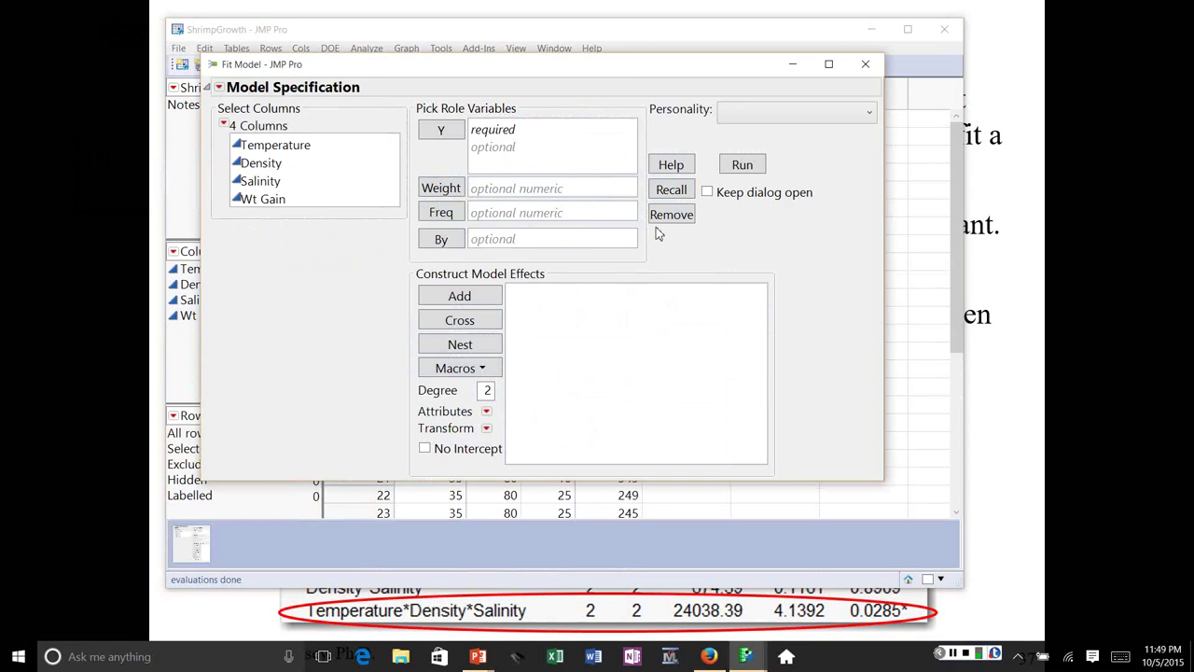
{"action": "left_click", "coordinate": [671, 191]}
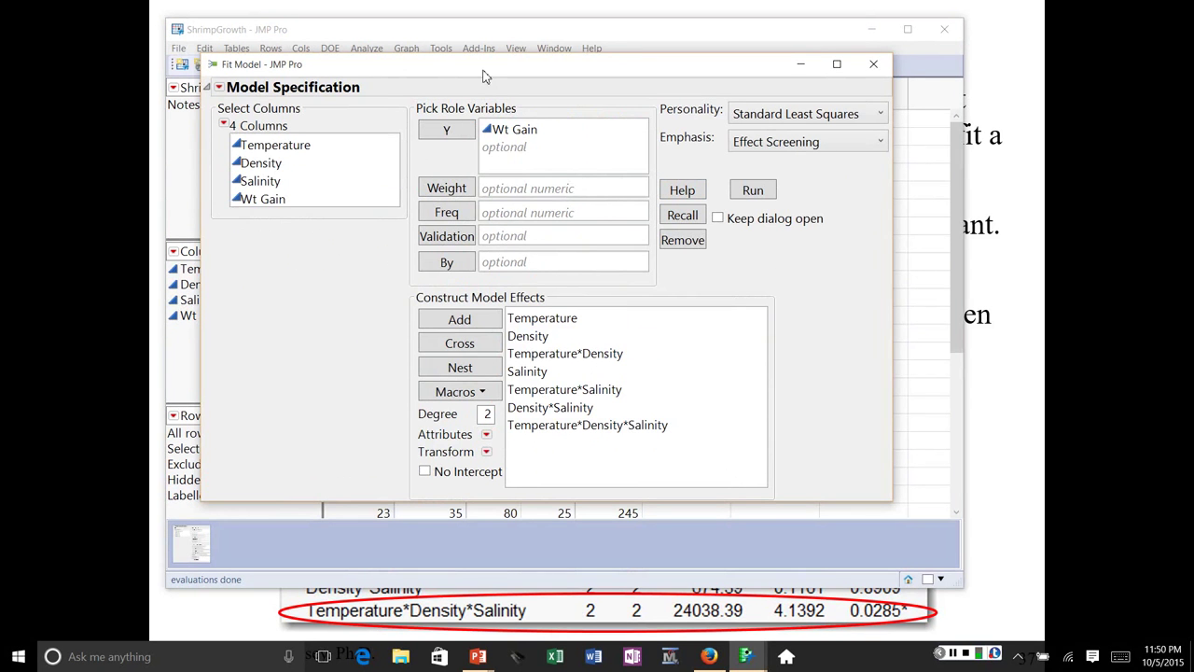
{"action": "left_click_drag", "start_coordinate": [483, 77], "coordinate": [503, 47]}
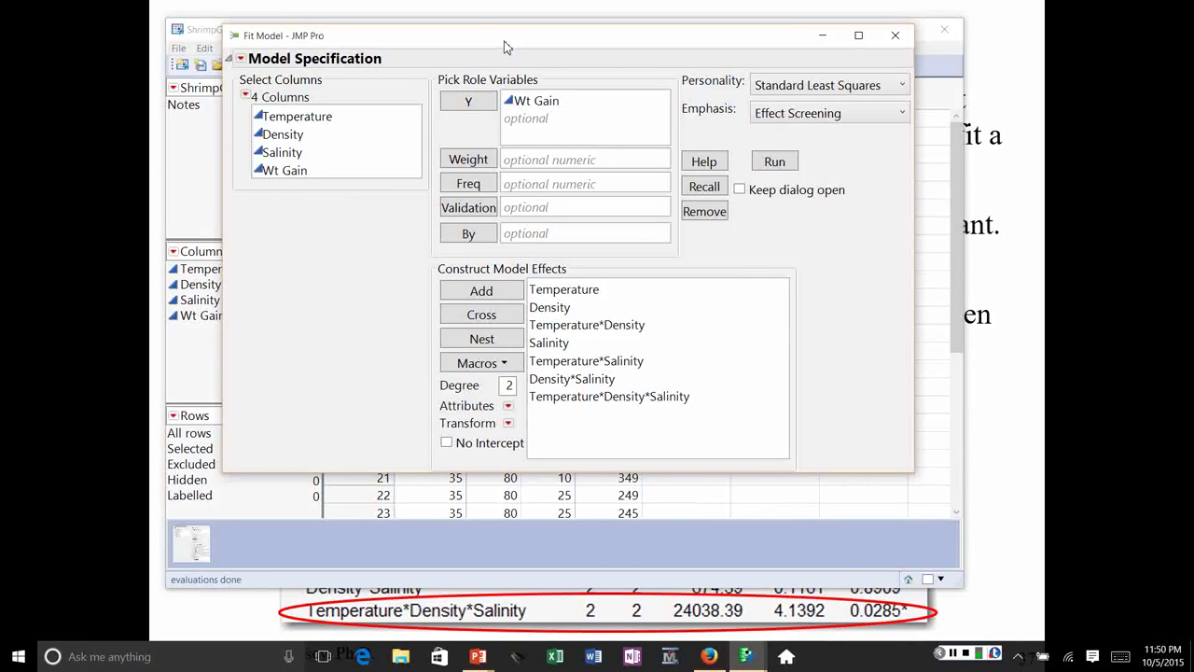
Add Salinity*Salinity via Polynomial to Degree and run the fit
{"action": "left_click", "coordinate": [290, 154]}
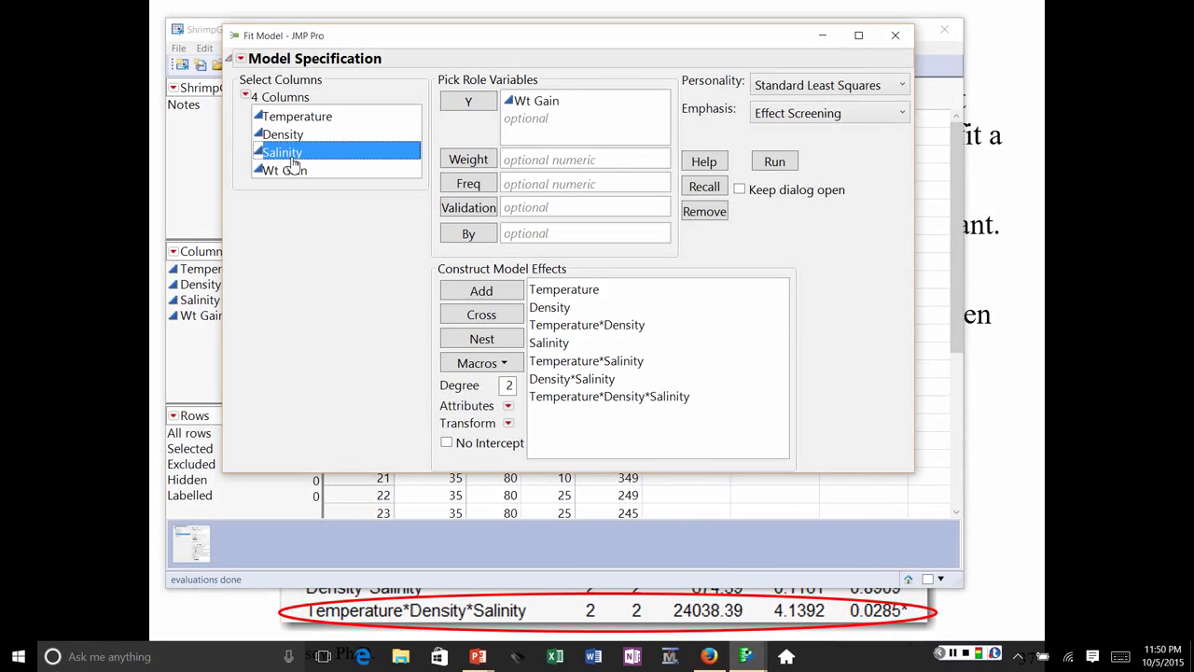
{"action": "left_click", "coordinate": [506, 366]}
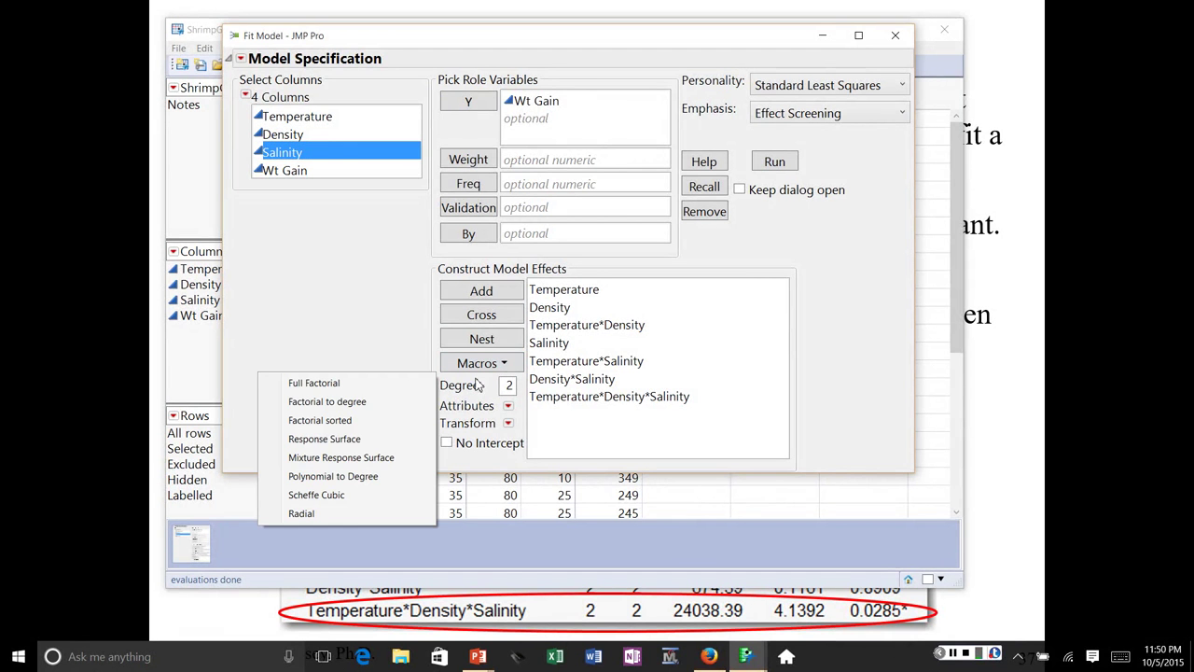
{"action": "left_click", "coordinate": [363, 478]}
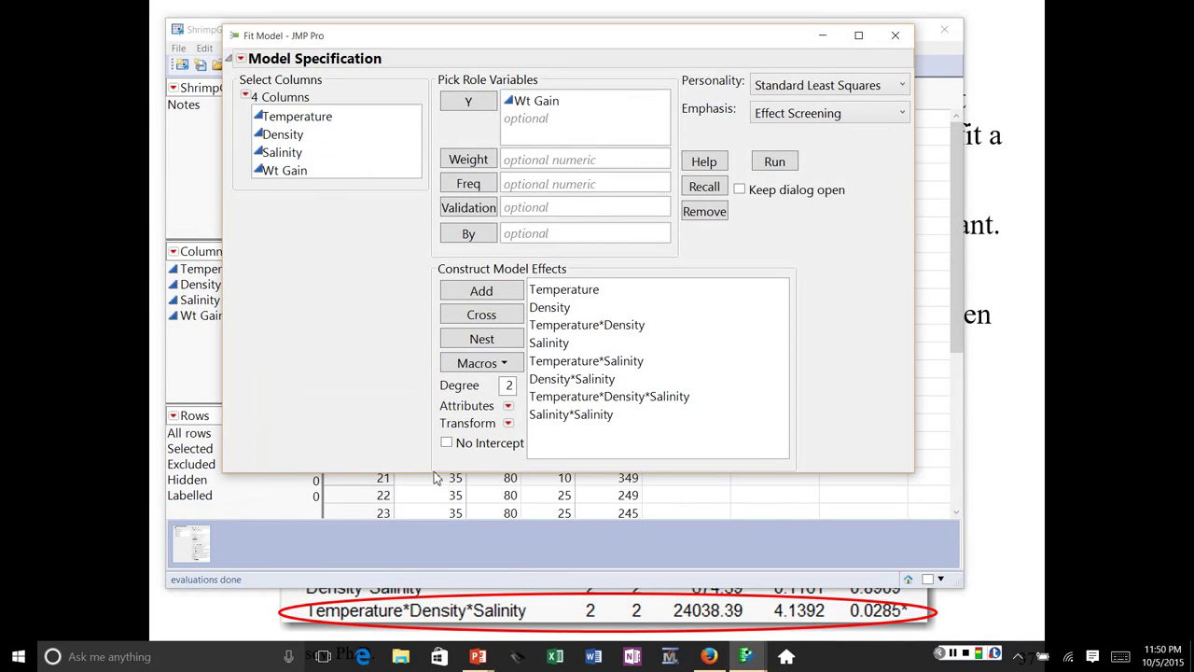
{"action": "left_click", "coordinate": [777, 163]}
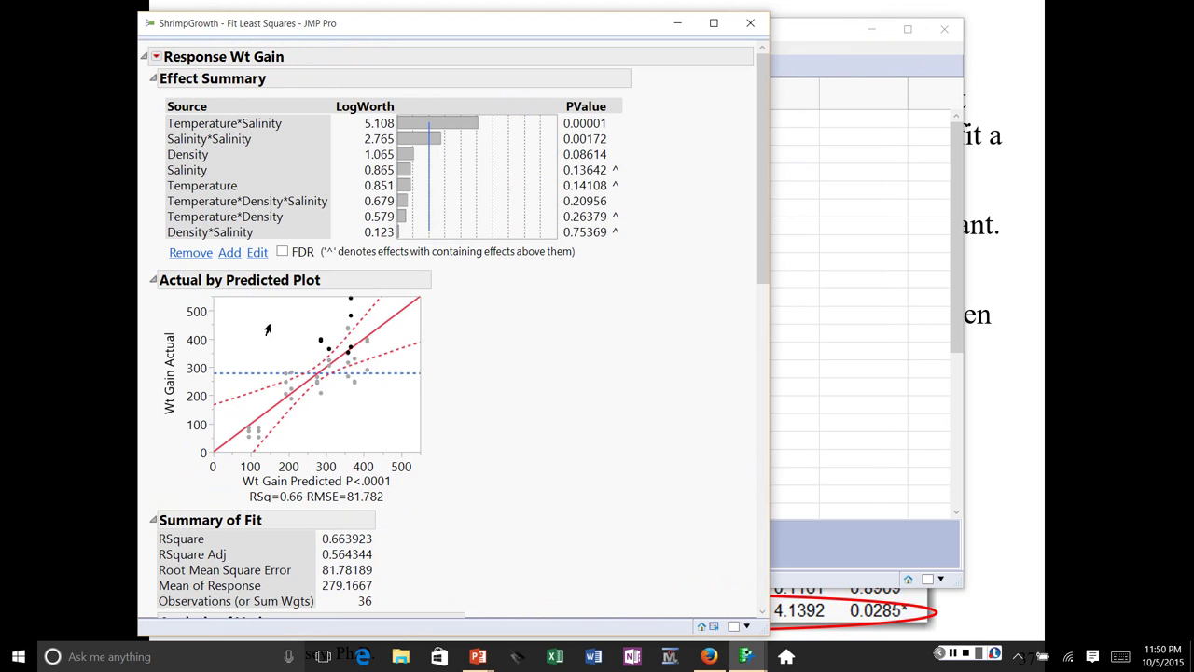
Select 28 points in the Actual by Predicted plot and mark the Salinity*Salinity p-value 0.0017
{"action": "left_click_drag", "start_coordinate": [270, 322], "coordinate": [387, 435]}
{"action": "scroll", "coordinate": [674, 336], "scroll_direction": "down", "scroll_amount": 7}
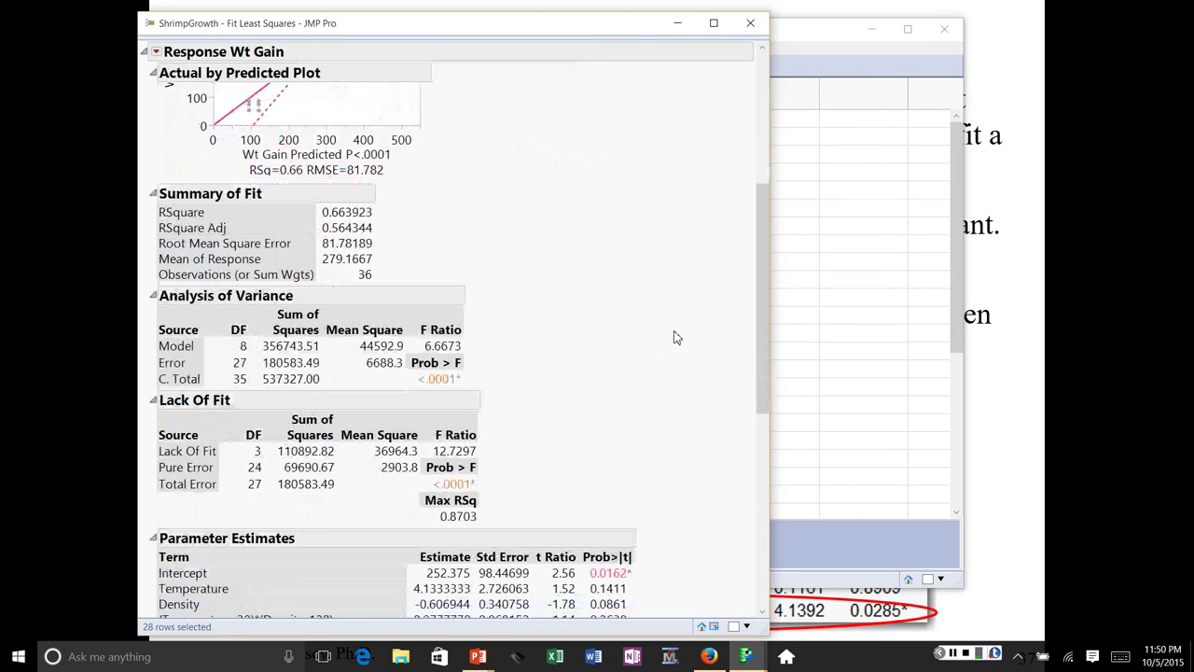
{"action": "scroll", "coordinate": [681, 337], "scroll_direction": "down", "scroll_amount": 3}
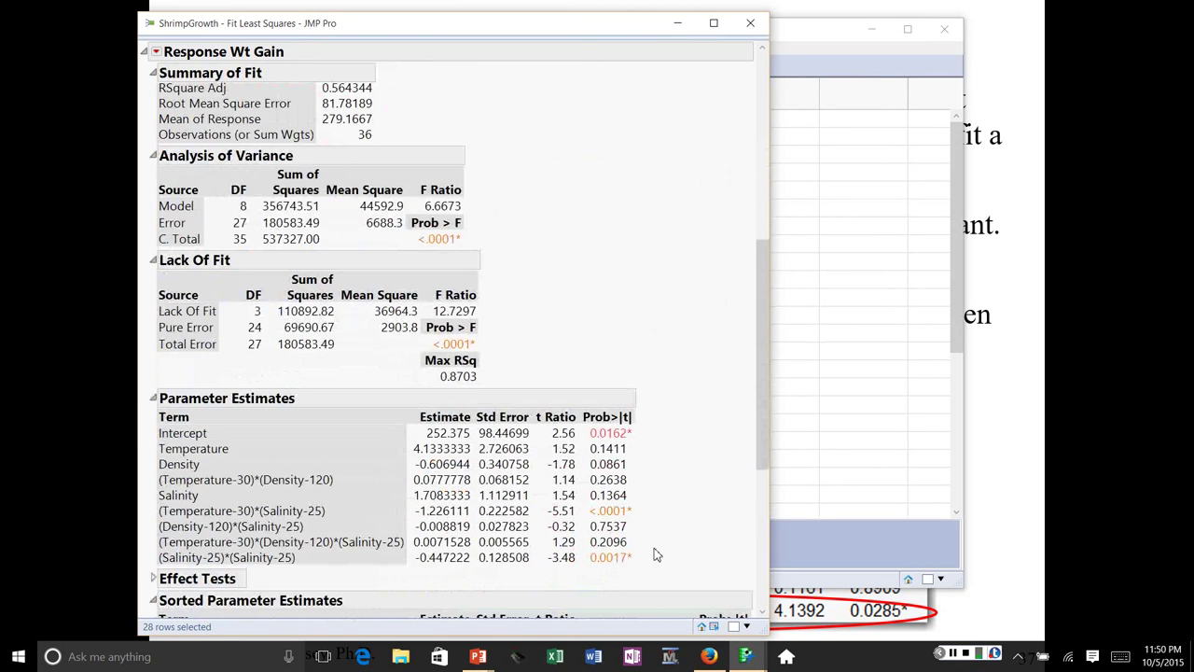
{"action": "mouse_move", "coordinate": [615, 537]}
{"action": "left_mouse_down"}
{"action": "mouse_move", "coordinate": [597, 583]}
{"action": "mouse_move", "coordinate": [639, 583]}
{"action": "mouse_move", "coordinate": [627, 532]}
{"action": "left_mouse_up"}
{"action": "scroll", "coordinate": [627, 530], "scroll_direction": "down", "scroll_amount": 7}
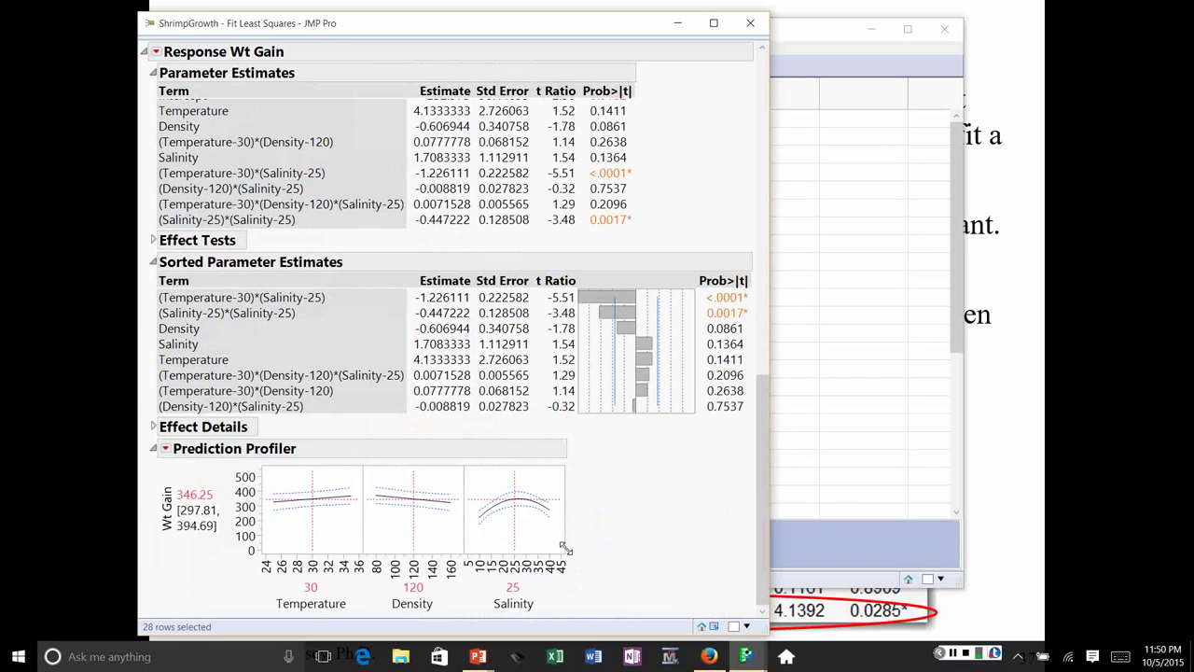
Enlarge the profiler, set Temperature 25 and Density 160 for Wt Gain 285.75, and annotate the Salinity curve
{"action": "left_click_drag", "start_coordinate": [564, 549], "coordinate": [631, 597]}
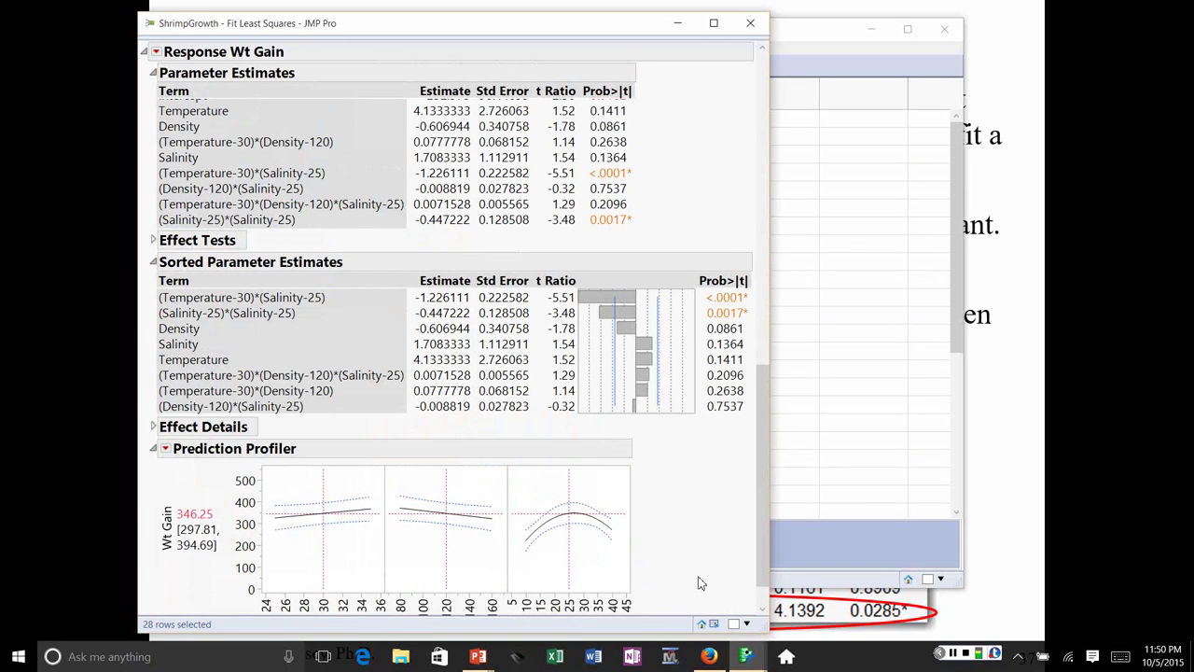
{"action": "scroll", "coordinate": [701, 583], "scroll_direction": "down", "scroll_amount": 1}
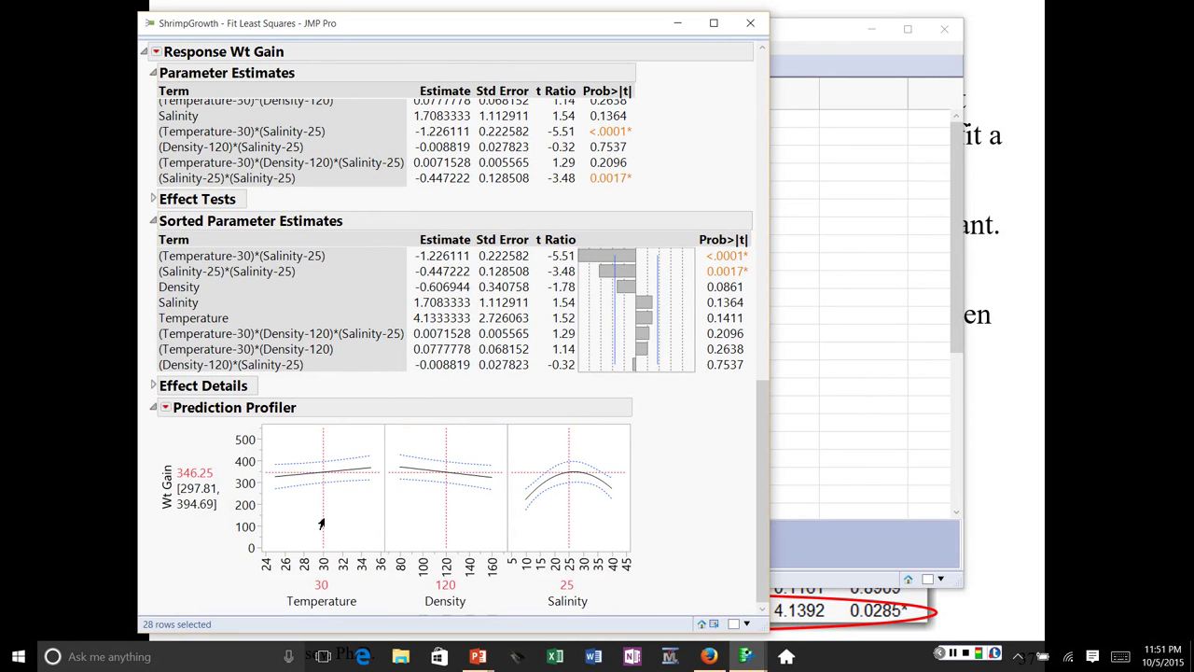
{"action": "left_click_drag", "start_coordinate": [321, 524], "coordinate": [395, 525]}
{"action": "left_click", "coordinate": [448, 525]}
{"action": "left_click", "coordinate": [437, 533]}
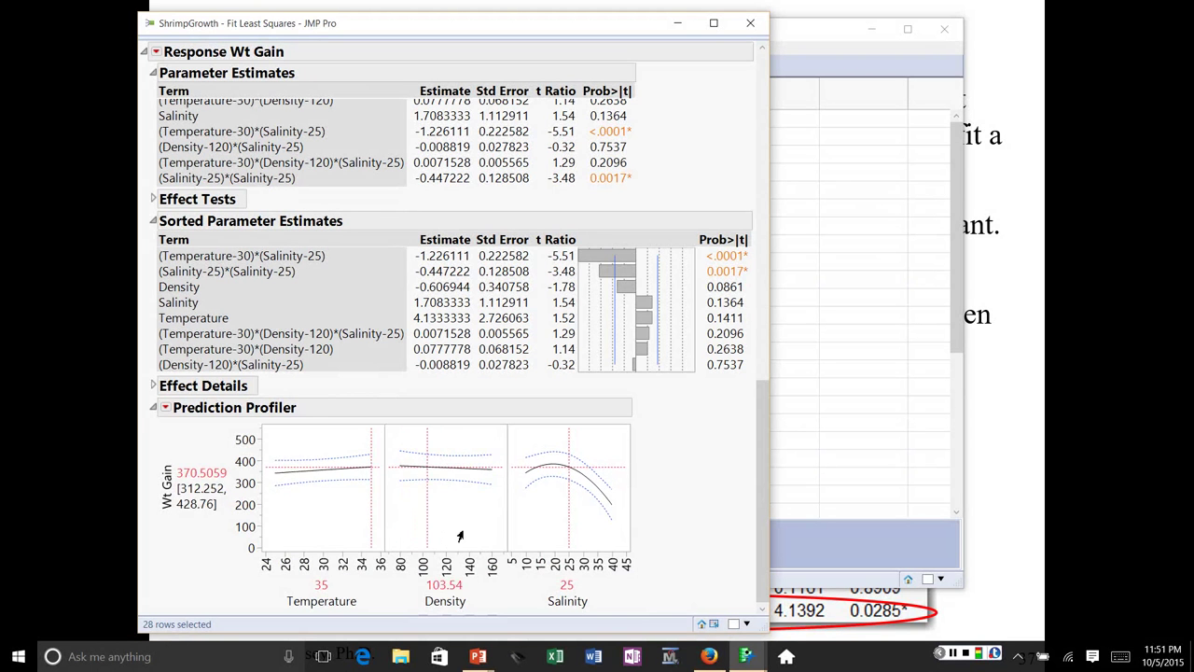
{"action": "left_click_drag", "start_coordinate": [464, 537], "coordinate": [509, 551]}
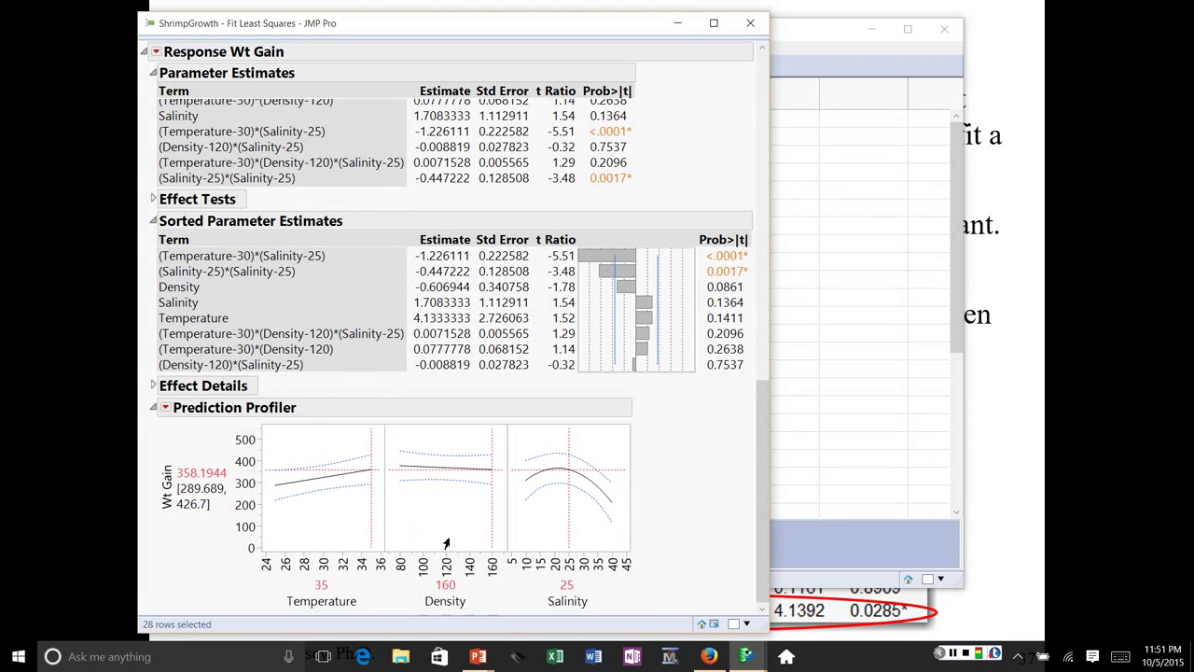
{"action": "left_click_drag", "start_coordinate": [369, 523], "coordinate": [266, 538]}
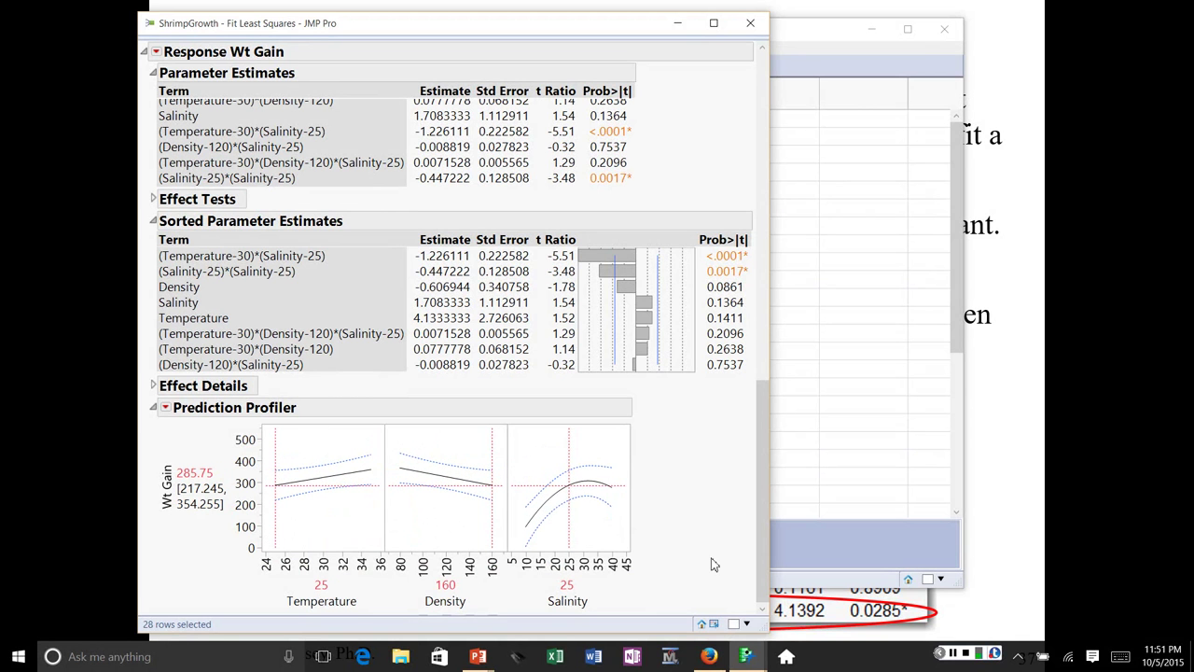
{"action": "mouse_move", "coordinate": [687, 482]}
{"action": "left_mouse_down"}
{"action": "mouse_move", "coordinate": [488, 493]}
{"action": "mouse_move", "coordinate": [511, 524]}
{"action": "mouse_move", "coordinate": [453, 444]}
{"action": "left_mouse_up"}
Close the Fit Least Squares report window and deselect all ShrimpGrowth rows
{"action": "scroll", "coordinate": [464, 456], "scroll_direction": "up", "scroll_amount": 5}
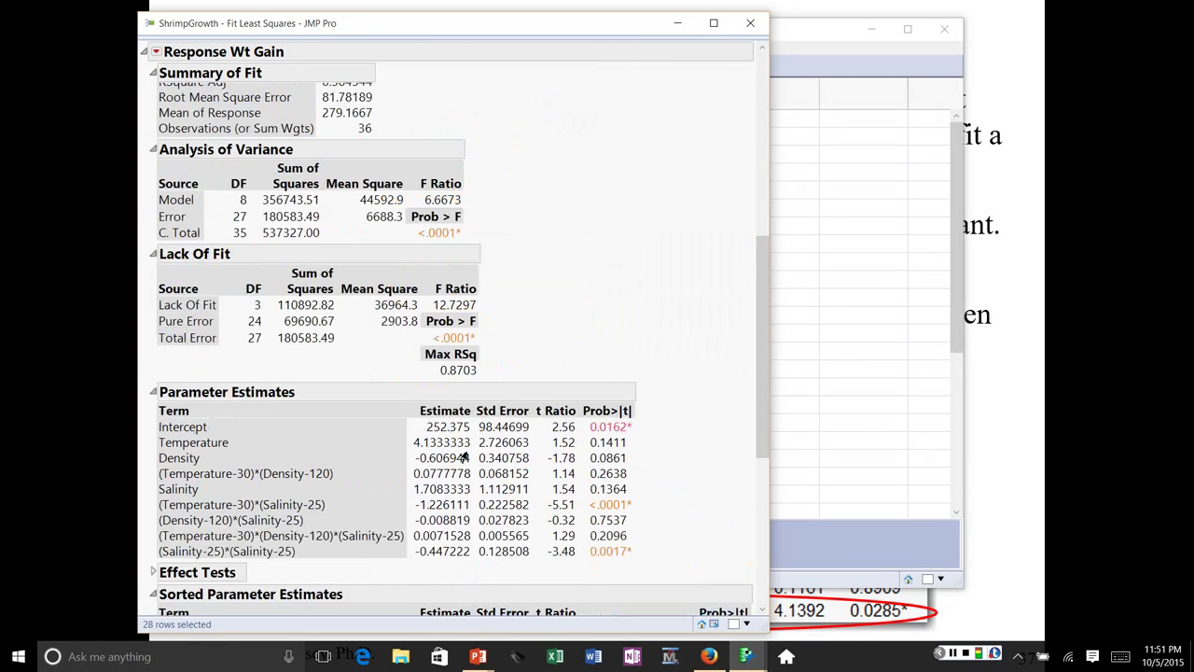
{"action": "scroll", "coordinate": [463, 456], "scroll_direction": "up", "scroll_amount": 7}
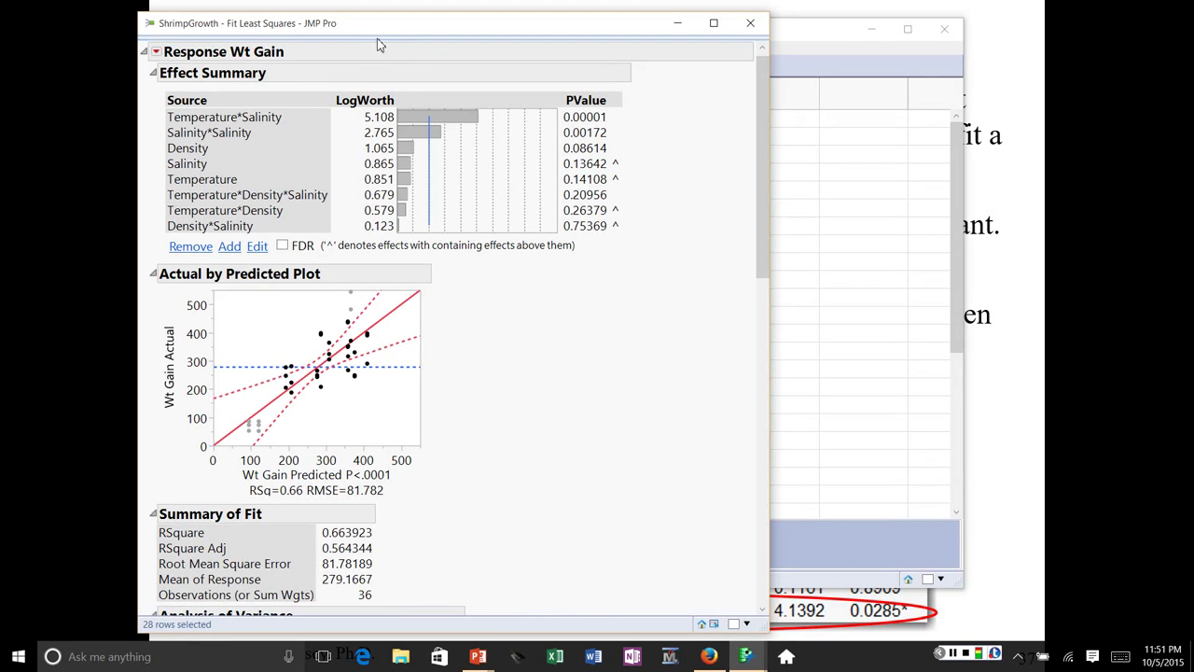
{"action": "left_click", "coordinate": [751, 25]}
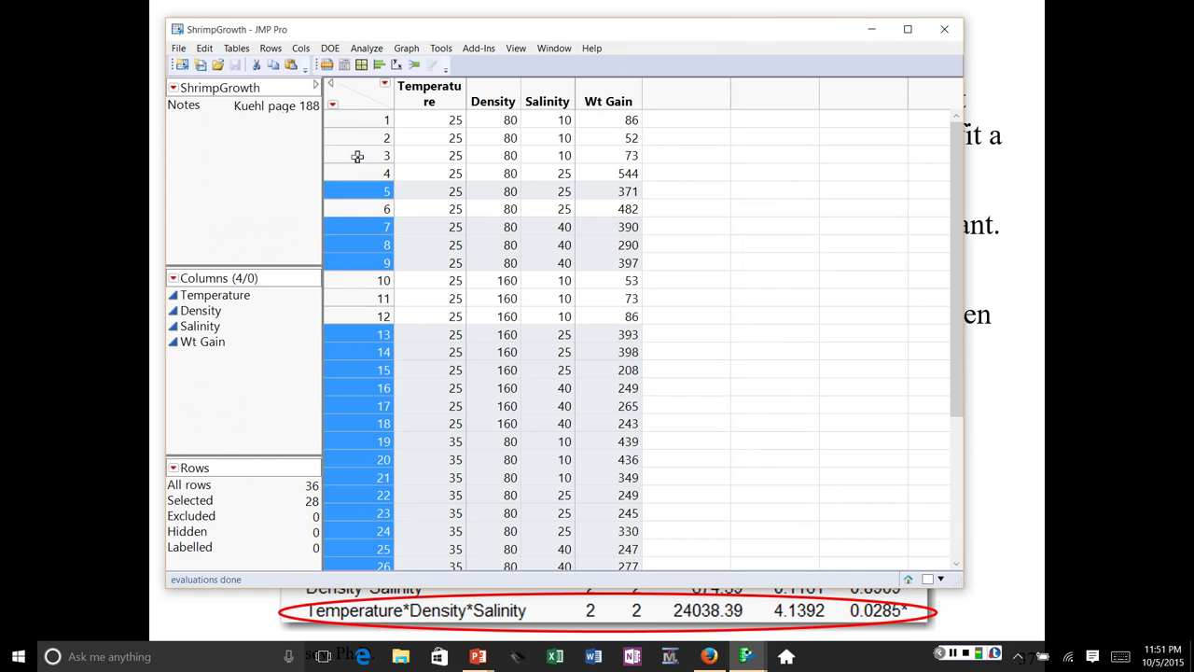
{"action": "left_click", "coordinate": [347, 106]}
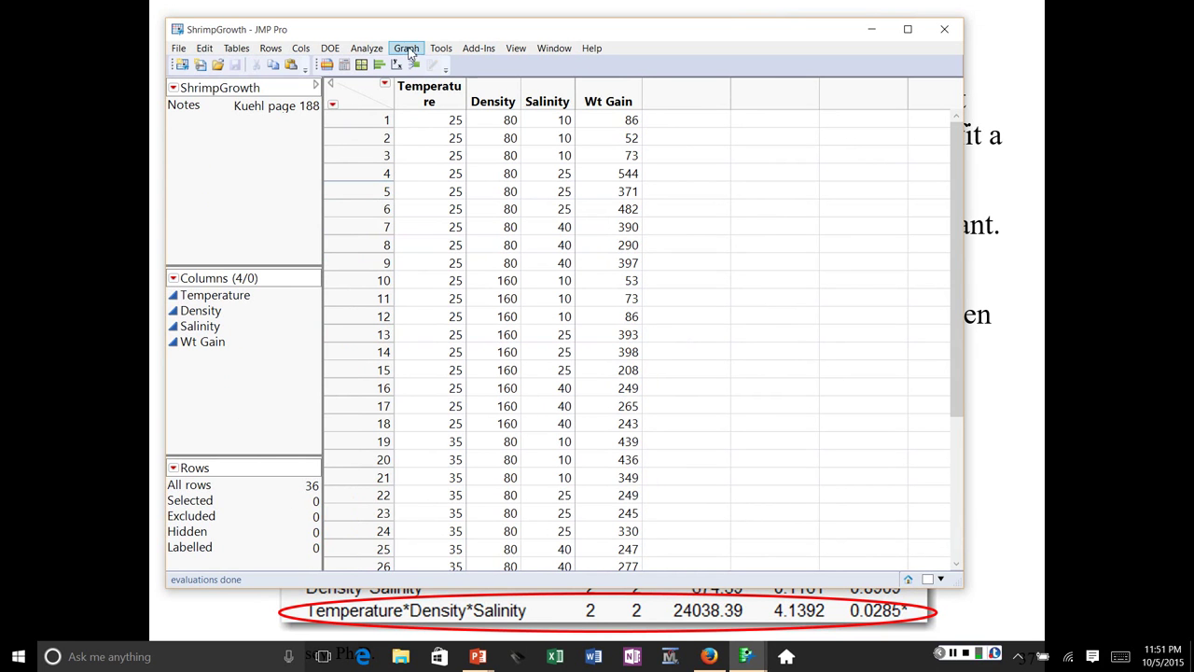
Reopen Fit Model with the recalled model and cross Salinity*Salinity with Temperature
{"action": "left_click", "coordinate": [360, 50]}
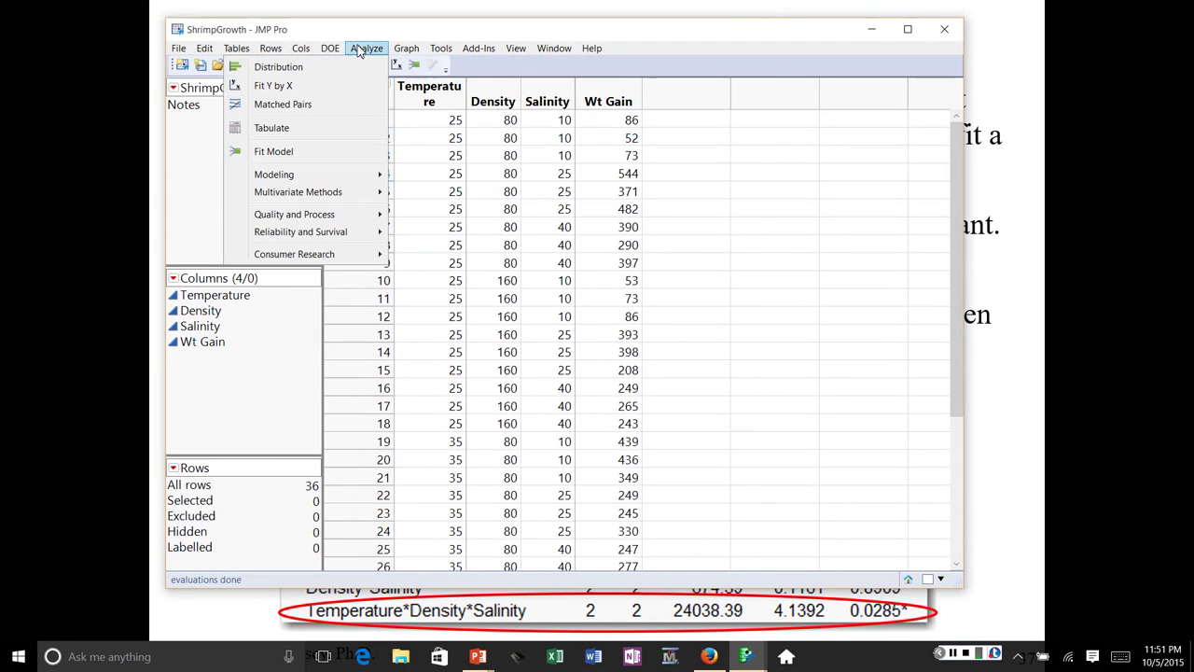
{"action": "left_click", "coordinate": [317, 159]}
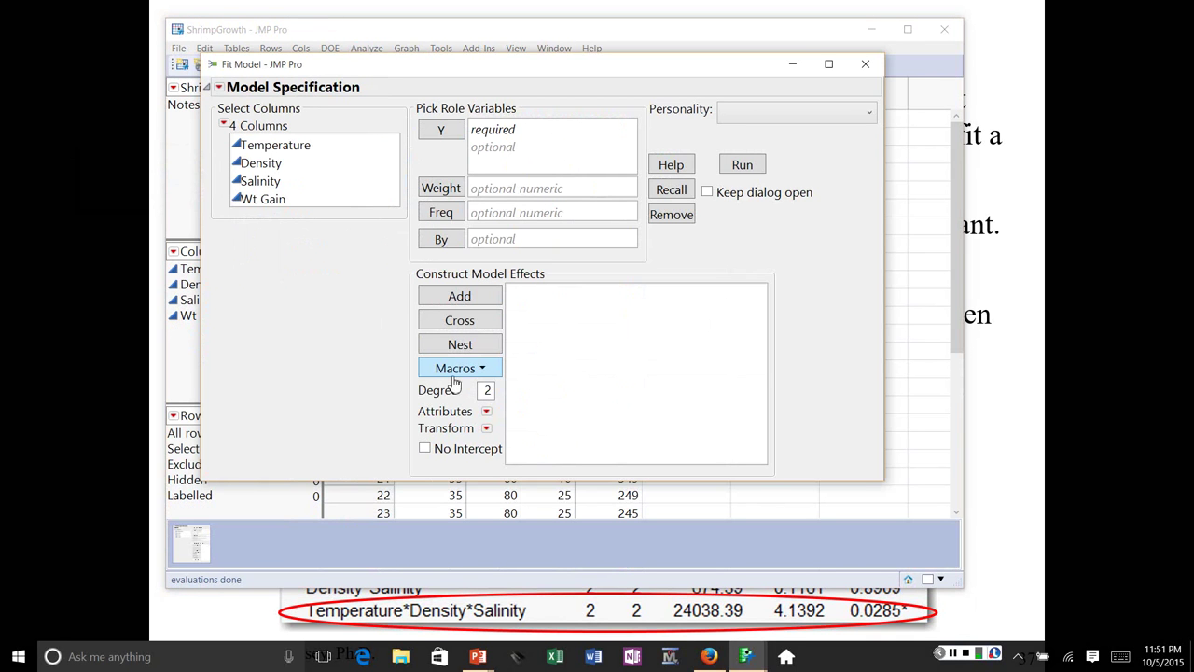
{"action": "left_click", "coordinate": [671, 190]}
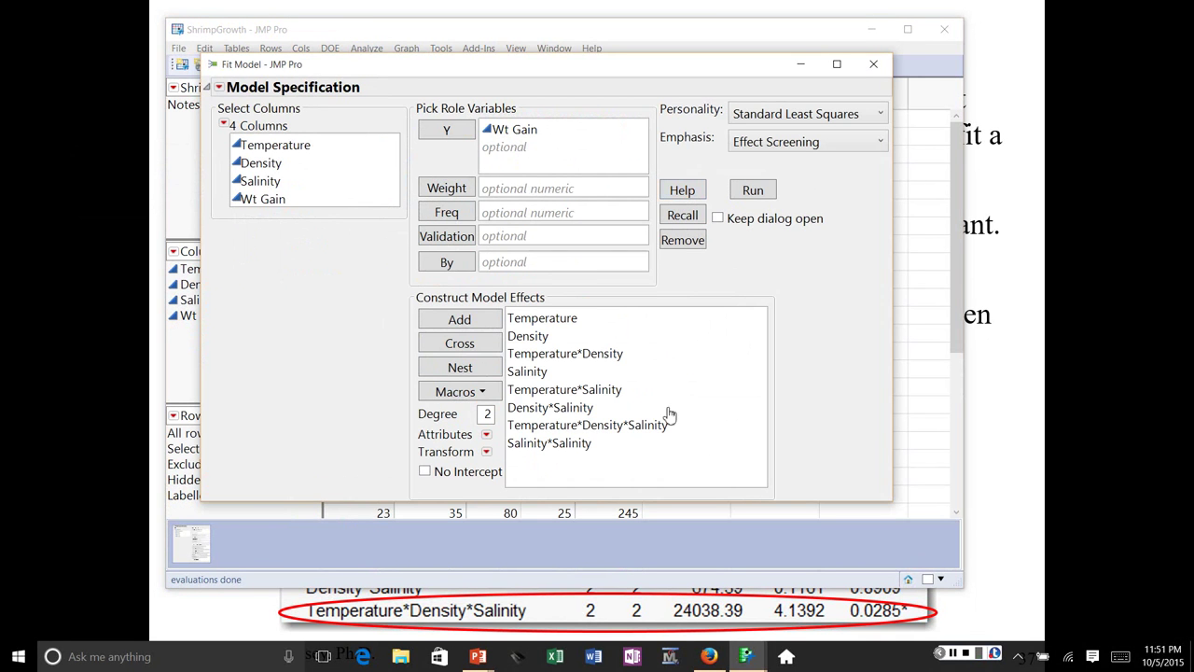
{"action": "left_click", "coordinate": [569, 446]}
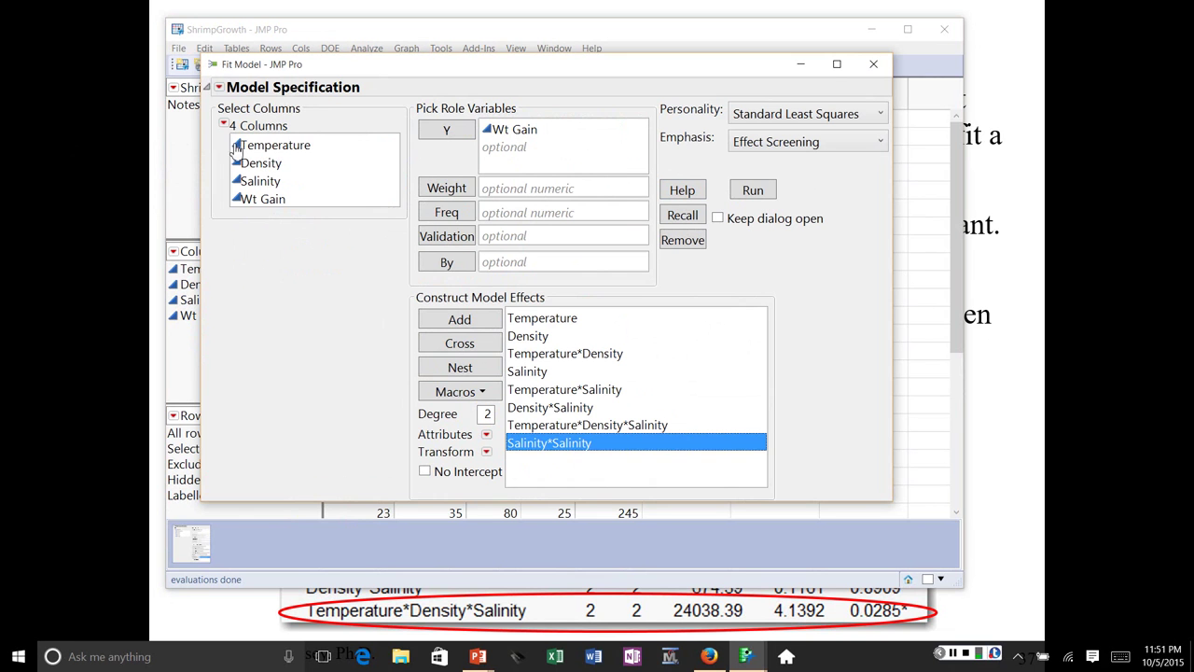
{"action": "left_click", "coordinate": [287, 154]}
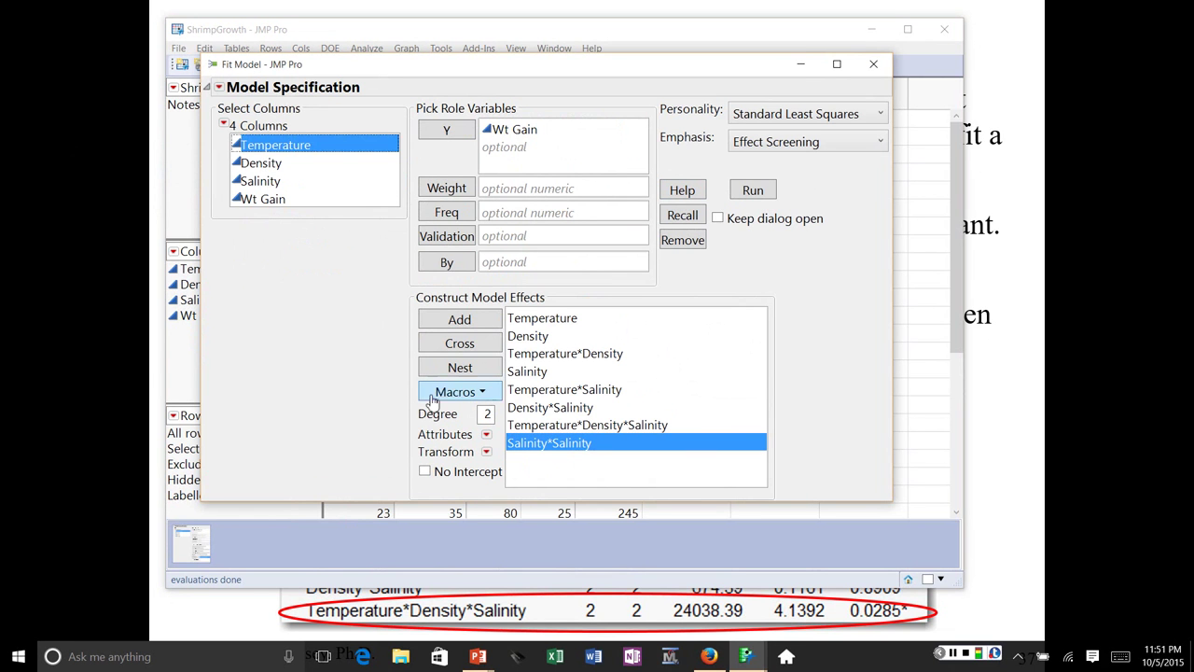
{"action": "left_click", "coordinate": [460, 345]}
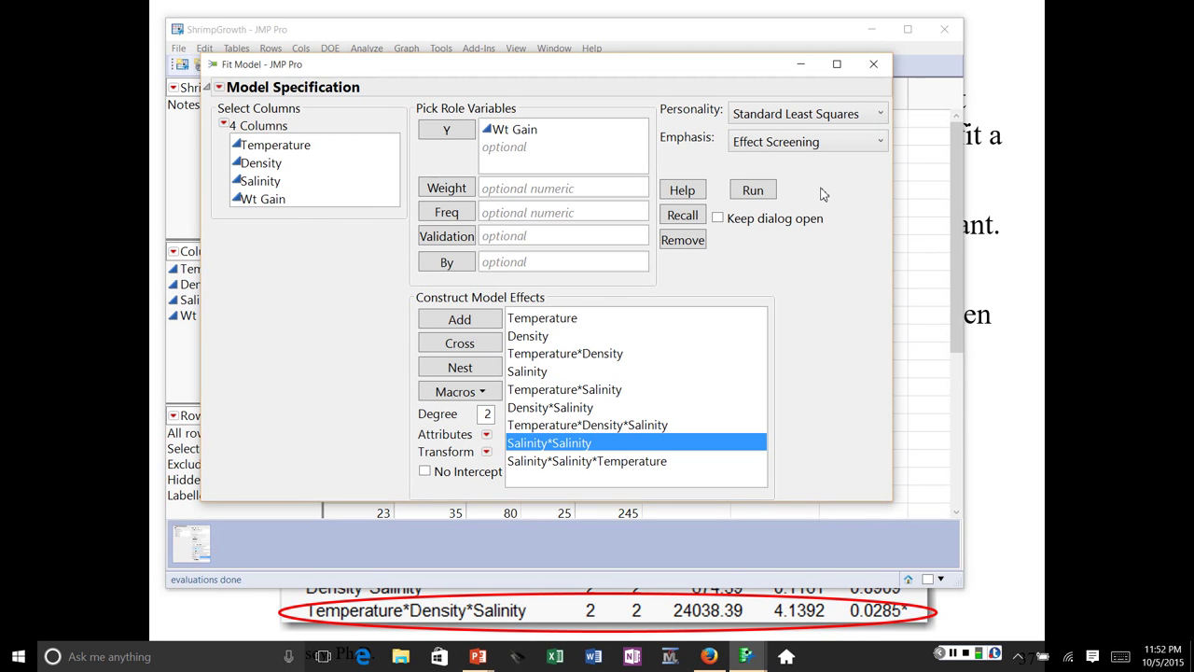
Run the extended fit, select 9 points, and mark the lack-of-fit F ratio, Max RSq and last three p-values
{"action": "left_click", "coordinate": [754, 191]}
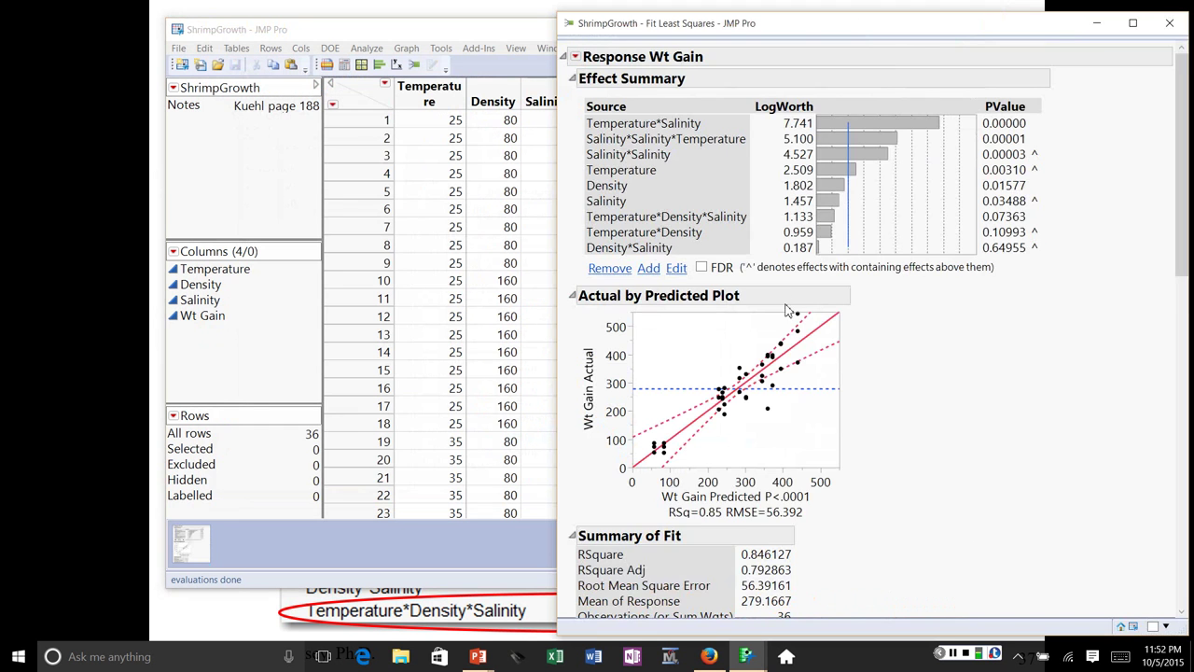
{"action": "scroll", "coordinate": [947, 451], "scroll_direction": "down", "scroll_amount": 3}
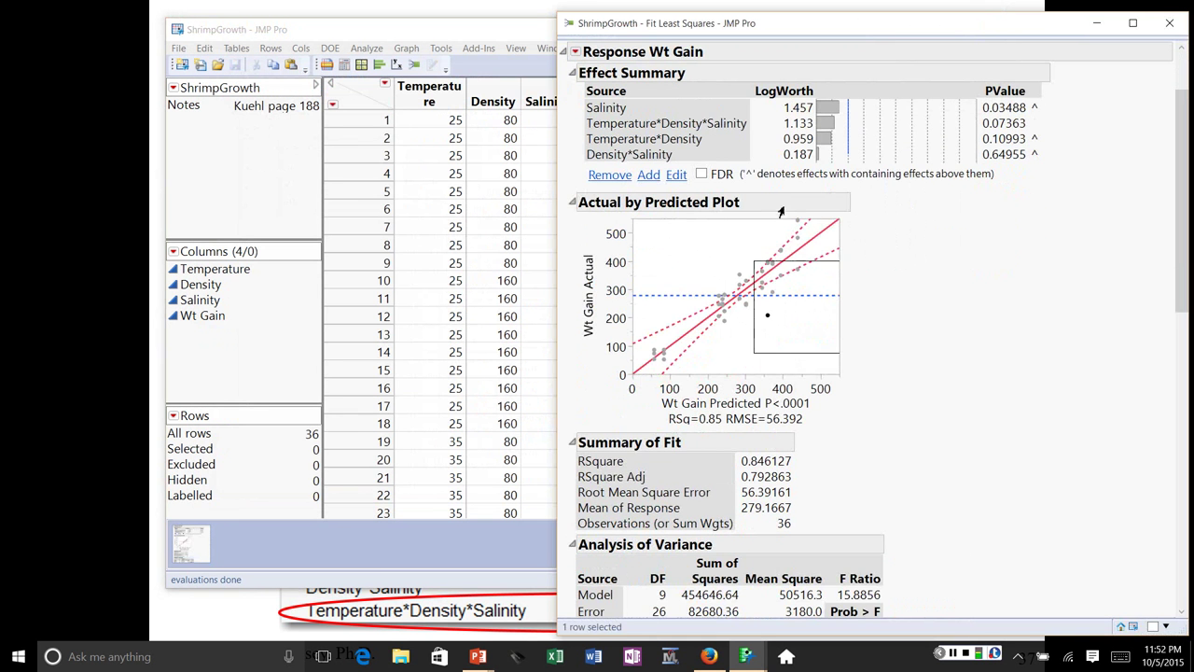
{"action": "left_click_drag", "start_coordinate": [774, 231], "coordinate": [864, 421]}
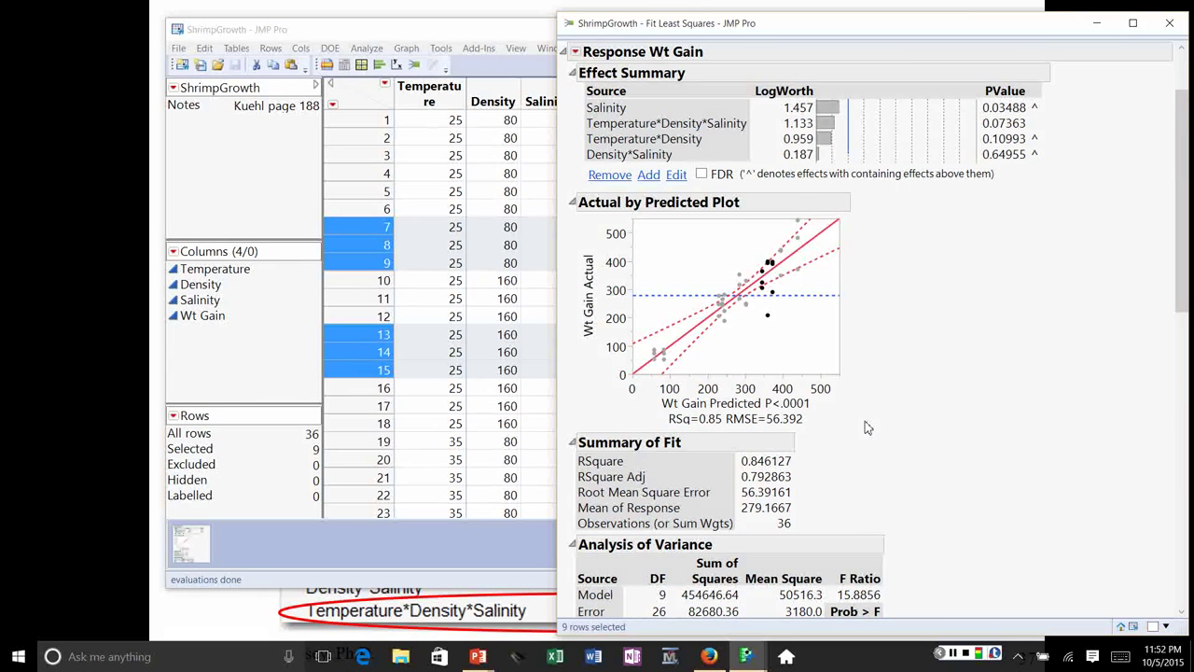
{"action": "scroll", "coordinate": [951, 390], "scroll_direction": "down", "scroll_amount": 15}
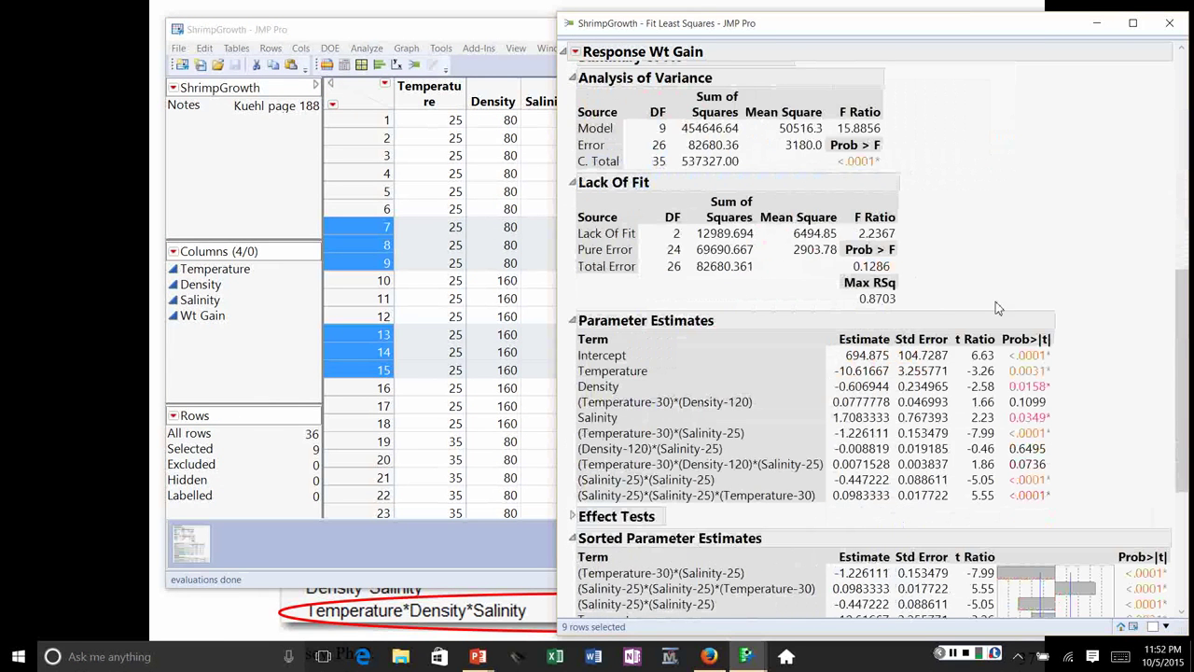
{"action": "mouse_move", "coordinate": [1004, 281]}
{"action": "left_mouse_down"}
{"action": "mouse_move", "coordinate": [798, 257]}
{"action": "mouse_move", "coordinate": [867, 314]}
{"action": "mouse_move", "coordinate": [1012, 280]}
{"action": "left_mouse_up"}
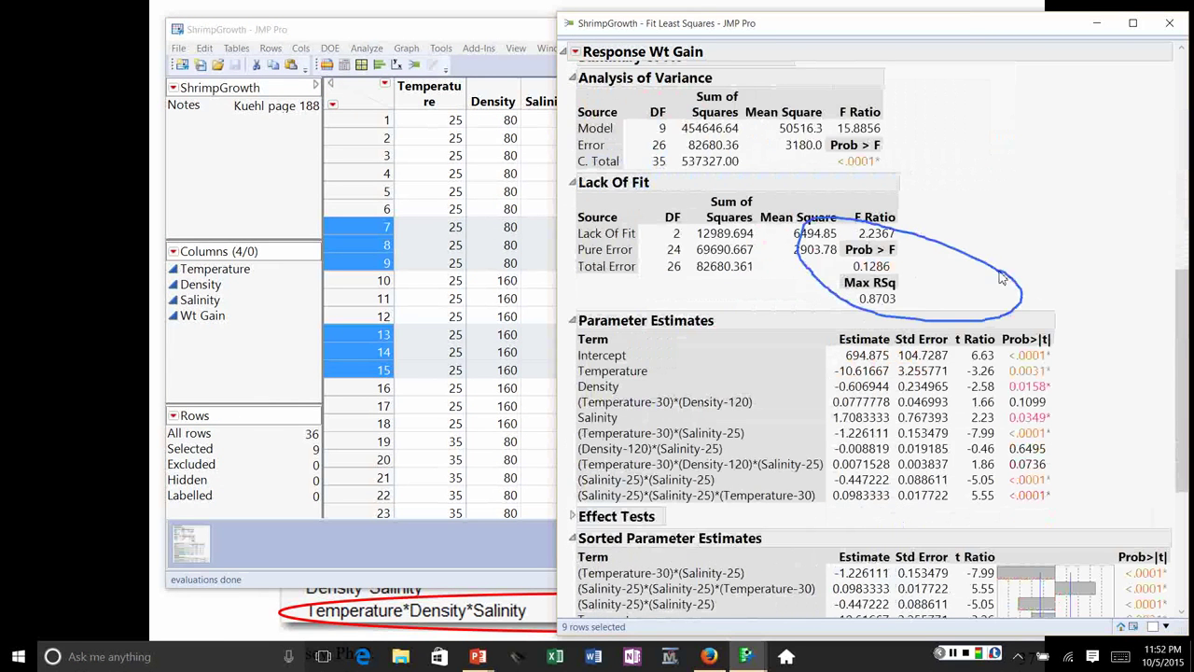
{"action": "scroll", "coordinate": [1046, 305], "scroll_direction": "down", "scroll_amount": 2}
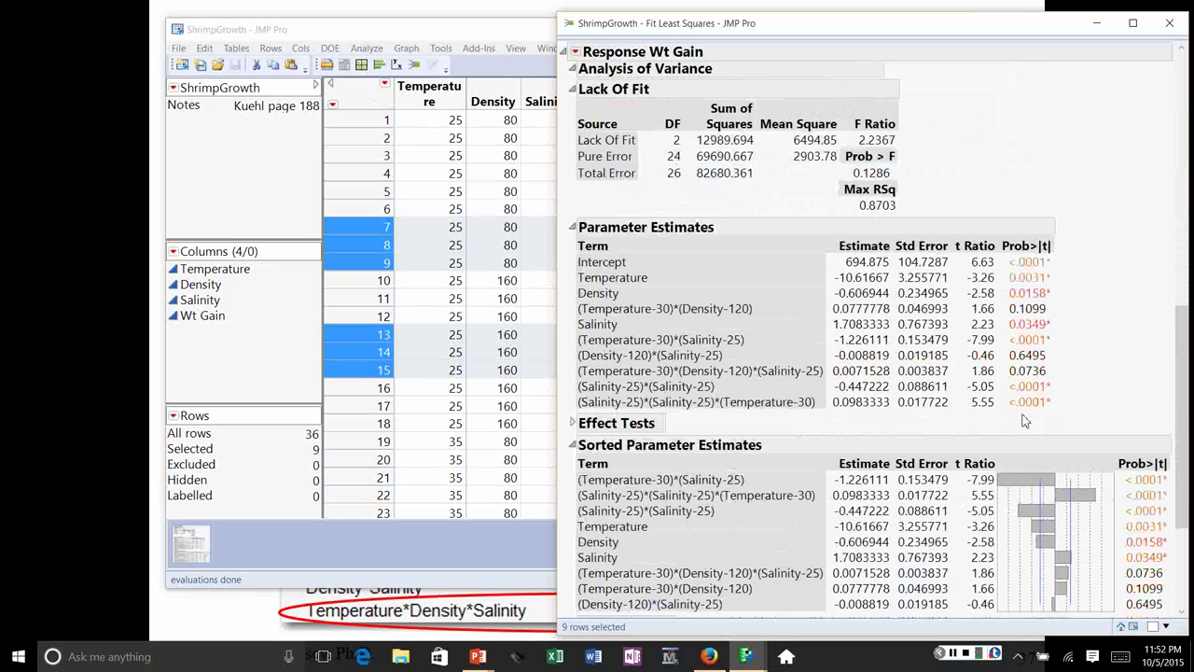
{"action": "mouse_move", "coordinate": [1089, 401]}
{"action": "left_mouse_down"}
{"action": "mouse_move", "coordinate": [966, 388]}
{"action": "mouse_move", "coordinate": [1007, 429]}
{"action": "mouse_move", "coordinate": [1072, 391]}
{"action": "left_mouse_up"}
Set Temperature to 25 in the profiler, predicting Wt Gain 399.33
{"action": "scroll", "coordinate": [1076, 393], "scroll_direction": "down", "scroll_amount": 4}
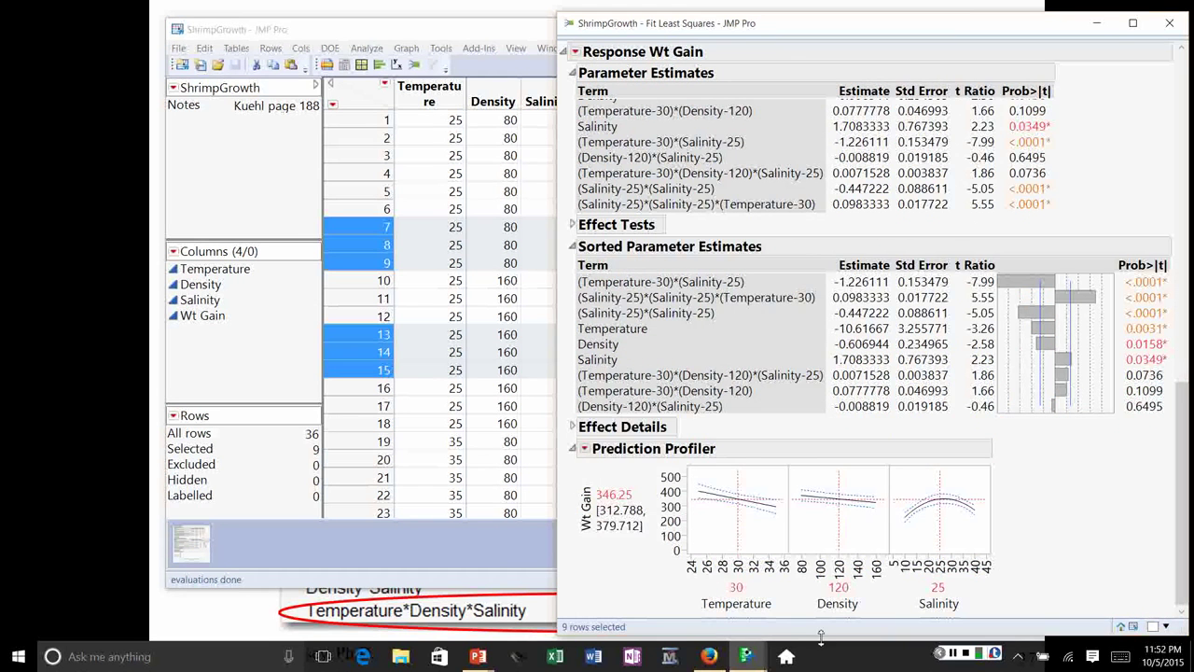
{"action": "left_click_drag", "start_coordinate": [736, 544], "coordinate": [789, 564]}
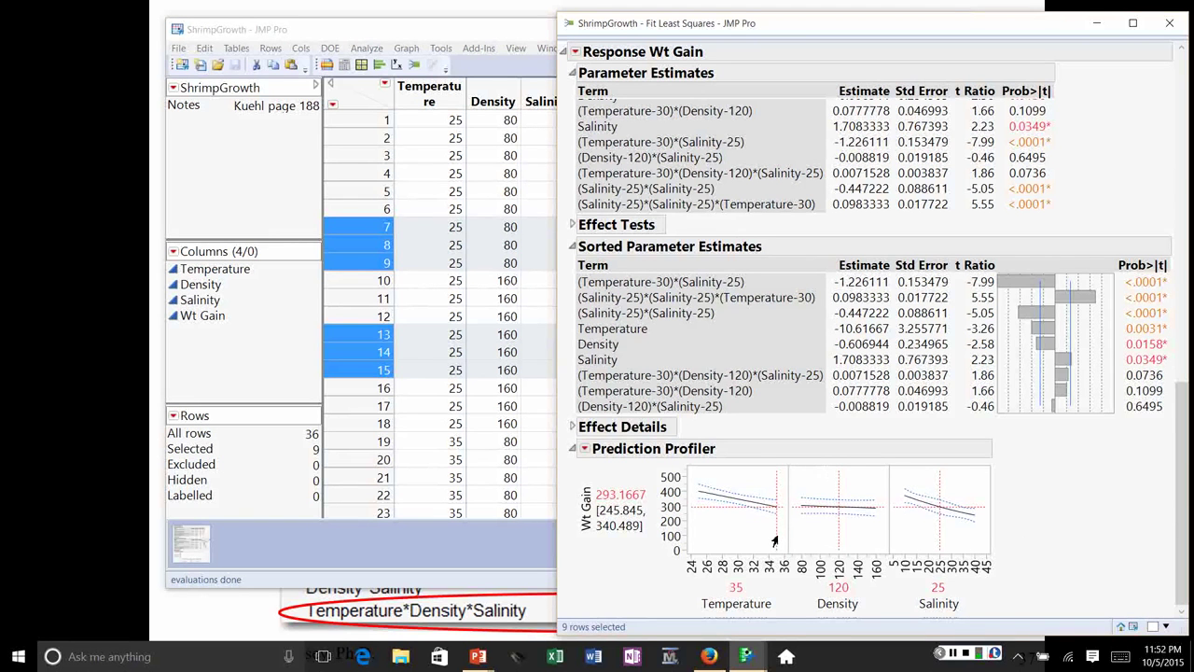
{"action": "left_click_drag", "start_coordinate": [774, 541], "coordinate": [691, 539]}
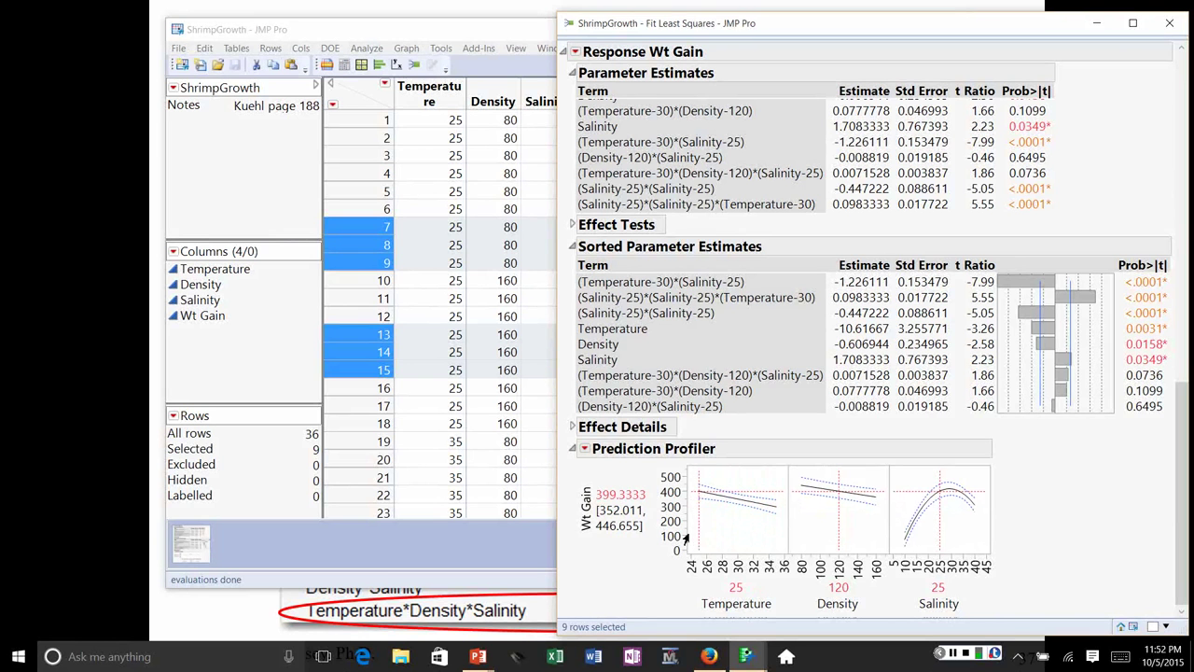
Add Interaction Plots for Wt Gain, briefly circling and then erasing the Temperature×Salinity cell
{"action": "left_click", "coordinate": [574, 53]}
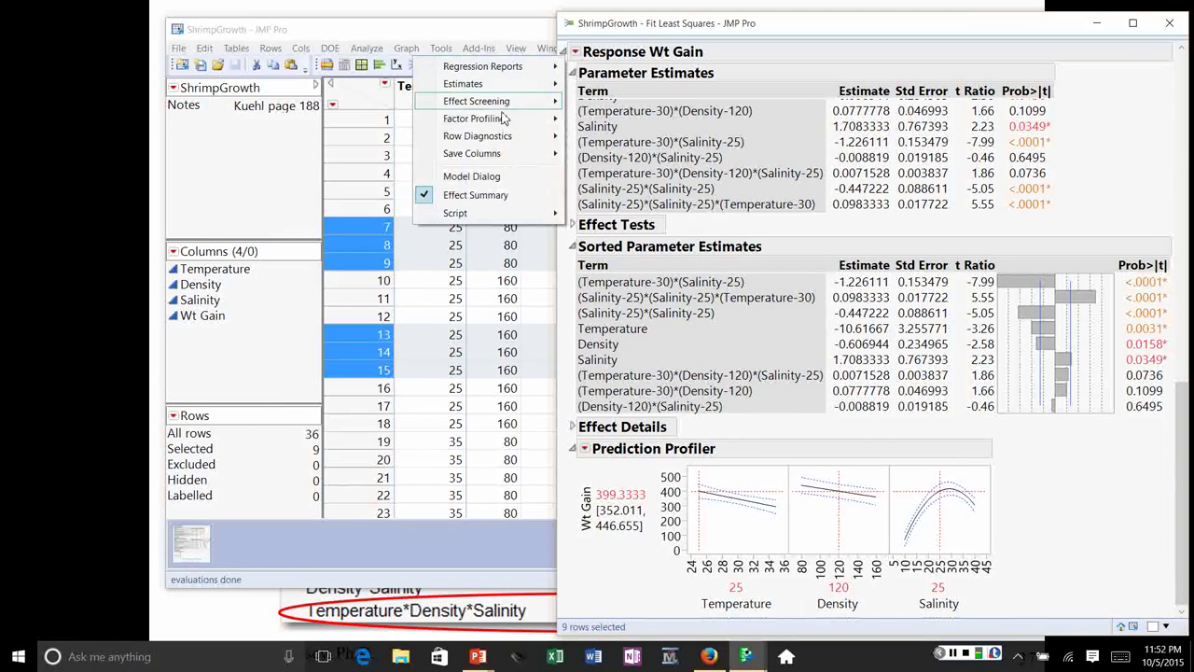
{"action": "mouse_move", "coordinate": [488, 158]}
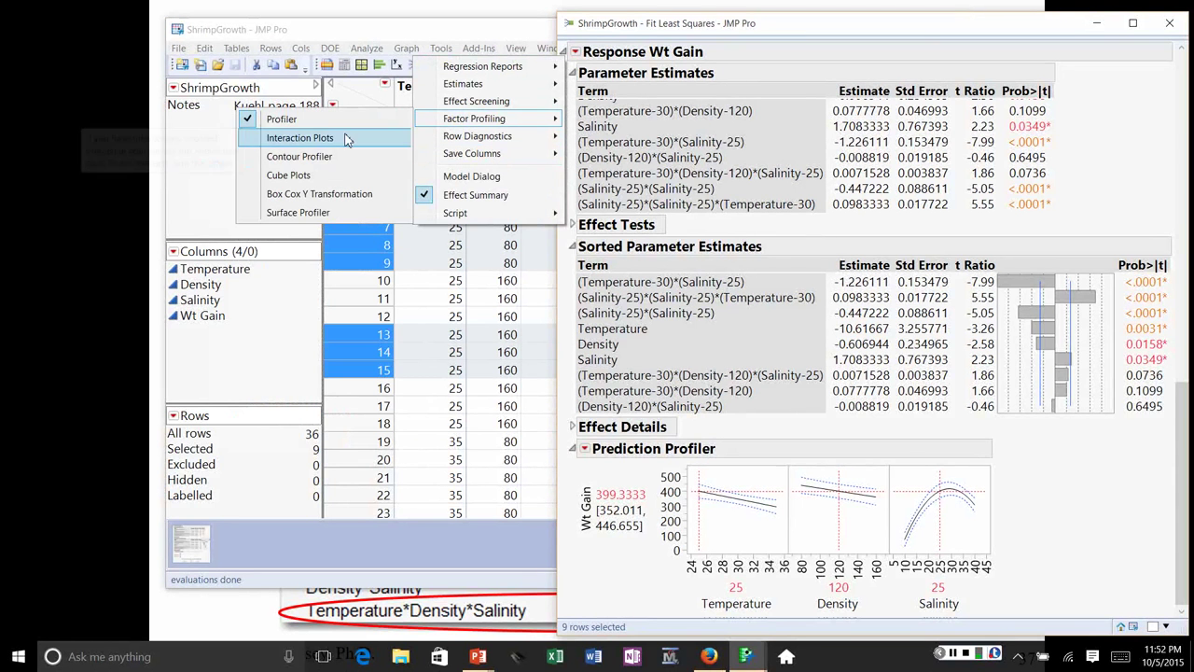
{"action": "left_click", "coordinate": [344, 137]}
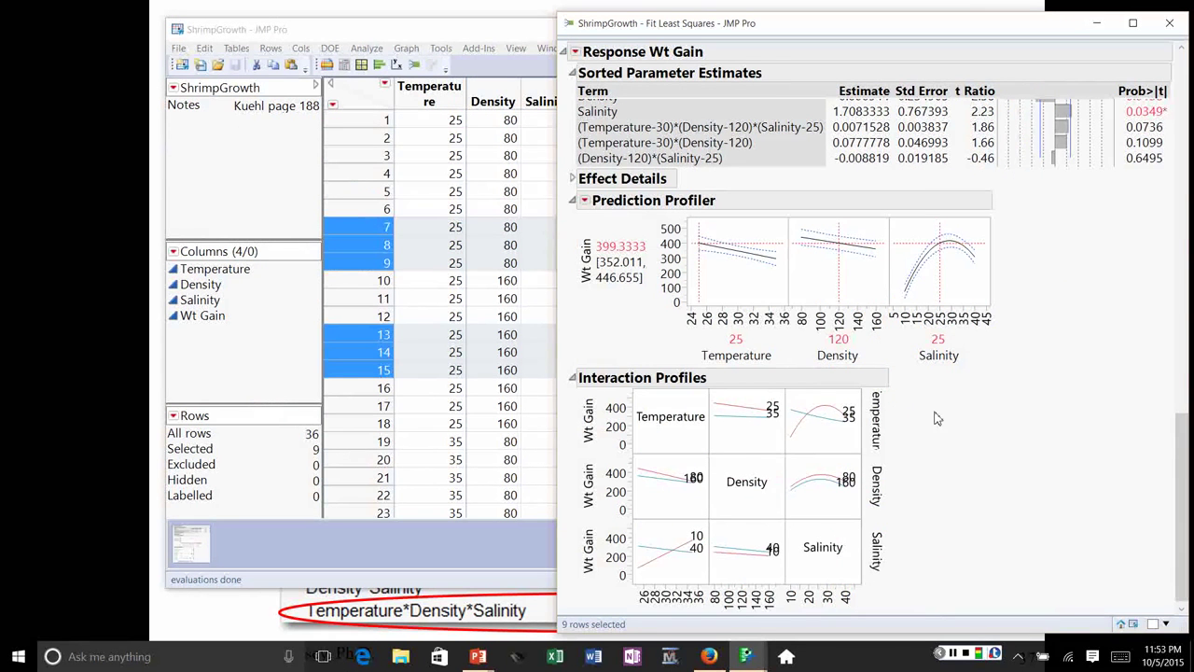
{"action": "mouse_move", "coordinate": [952, 425]}
{"action": "left_mouse_down"}
{"action": "mouse_move", "coordinate": [834, 386]}
{"action": "mouse_move", "coordinate": [796, 398]}
{"action": "mouse_move", "coordinate": [791, 433]}
{"action": "mouse_move", "coordinate": [818, 455]}
{"action": "mouse_move", "coordinate": [908, 460]}
{"action": "mouse_move", "coordinate": [927, 427]}
{"action": "mouse_move", "coordinate": [895, 403]}
{"action": "left_mouse_up"}
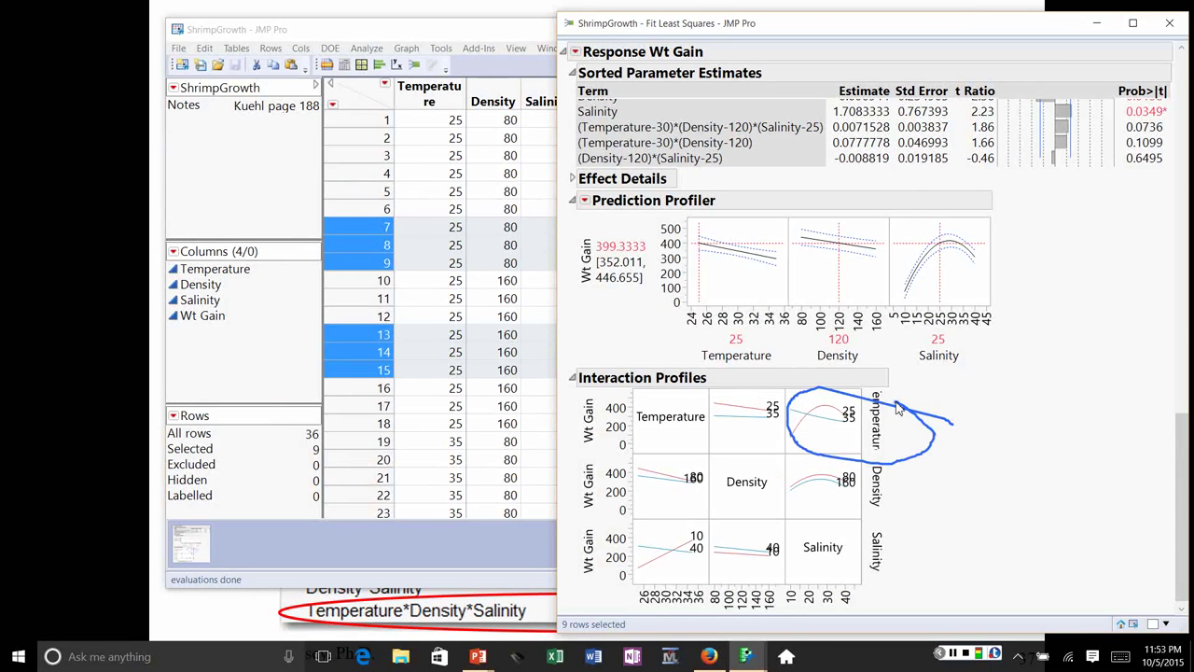
{"action": "key", "text": "Escape"}
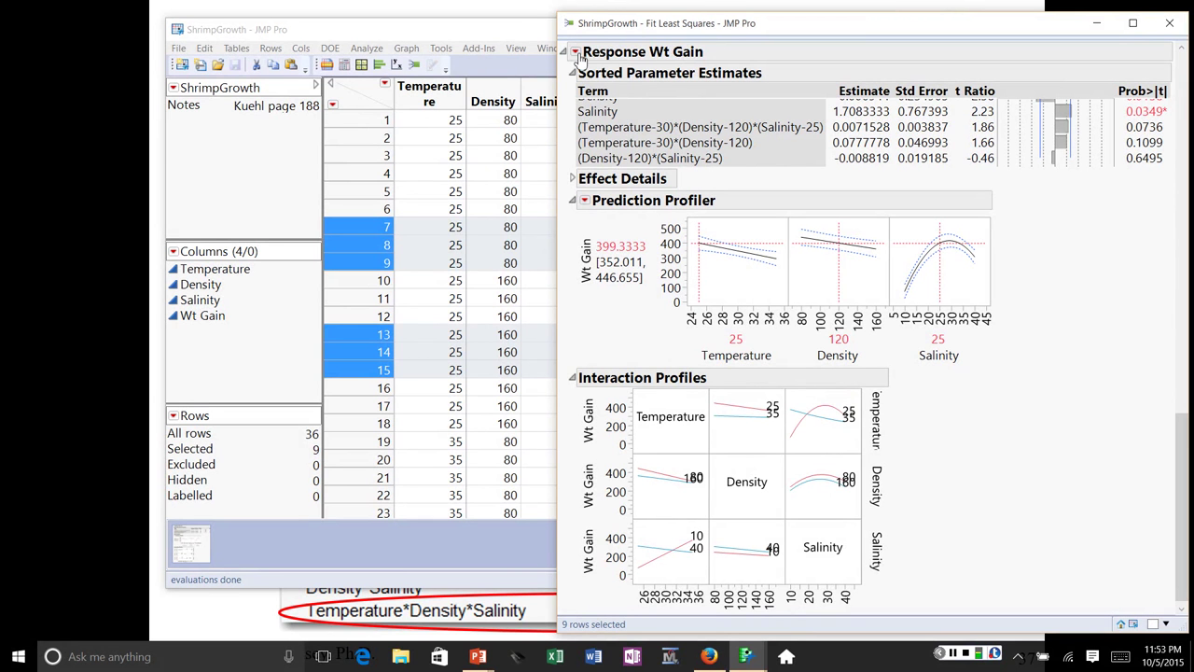
Add a Surface Profiler of Wt Gain with Salinity on the Y axis, then rotate it
{"action": "left_click", "coordinate": [577, 53]}
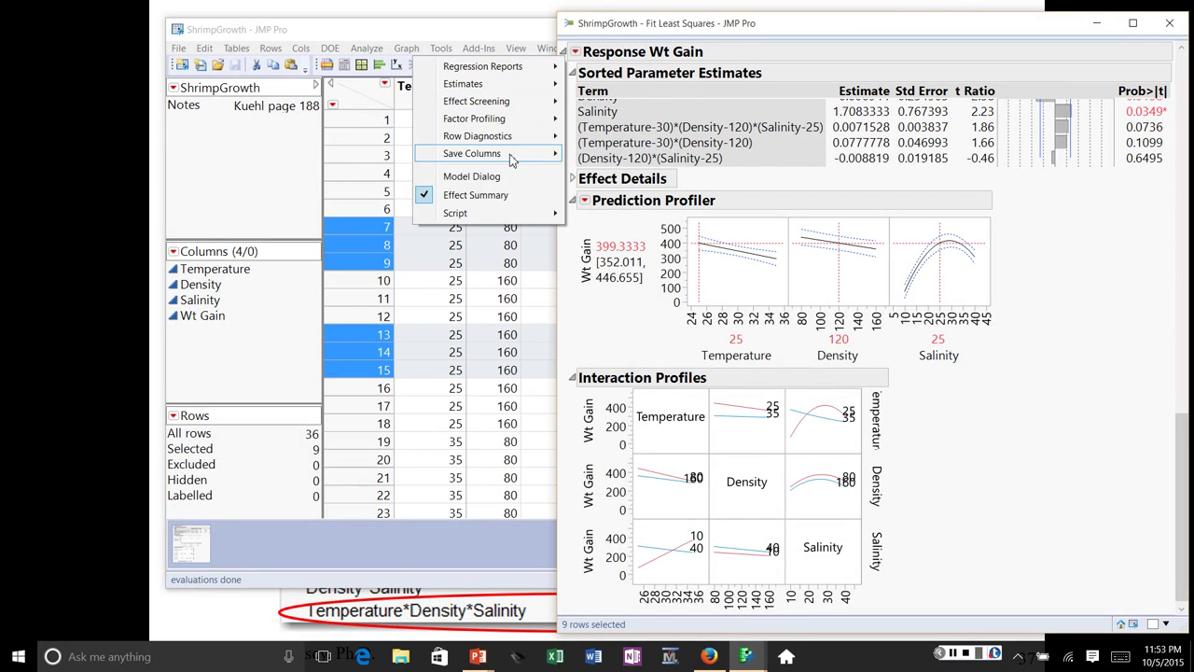
{"action": "mouse_move", "coordinate": [516, 125]}
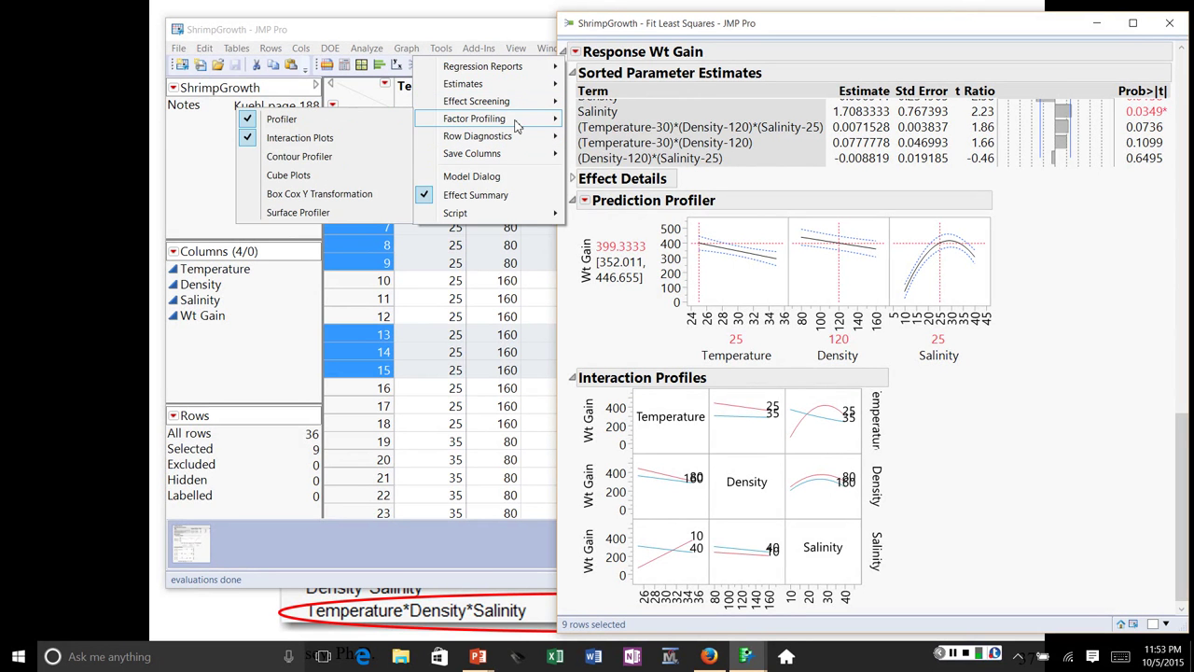
{"action": "left_click", "coordinate": [368, 217]}
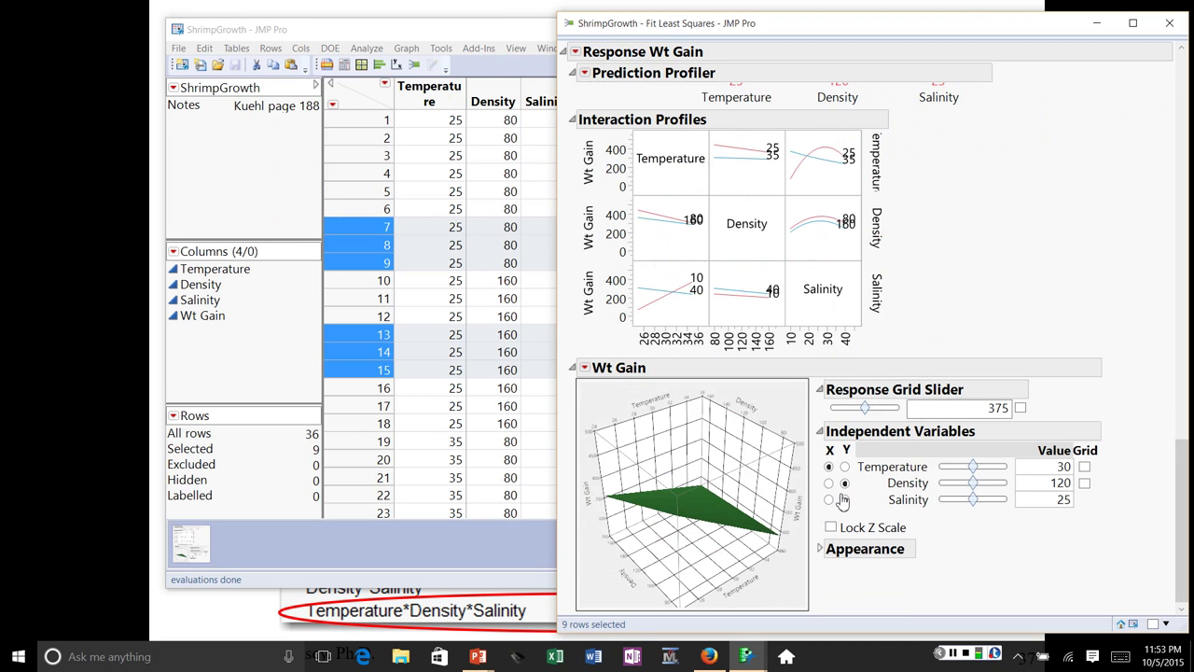
{"action": "left_click", "coordinate": [845, 500]}
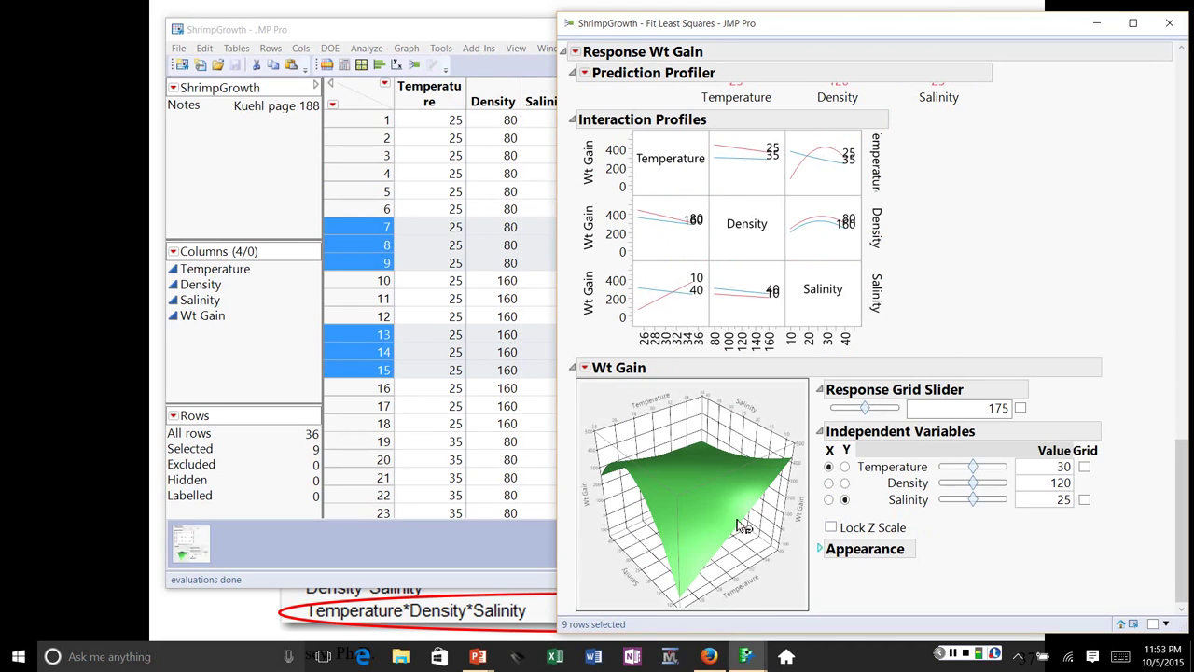
{"action": "left_click_drag", "start_coordinate": [735, 527], "coordinate": [763, 509]}
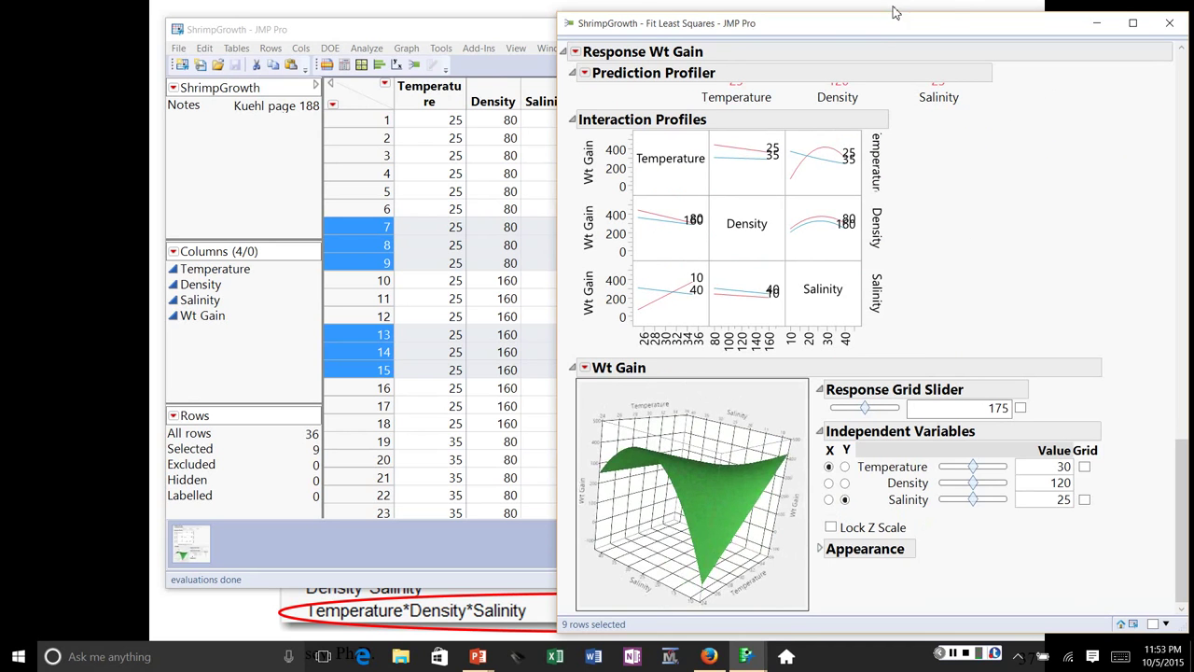
Move the report window left, enlarge the window and surface plot, and rotate the surface
{"action": "left_click_drag", "start_coordinate": [877, 30], "coordinate": [776, 19]}
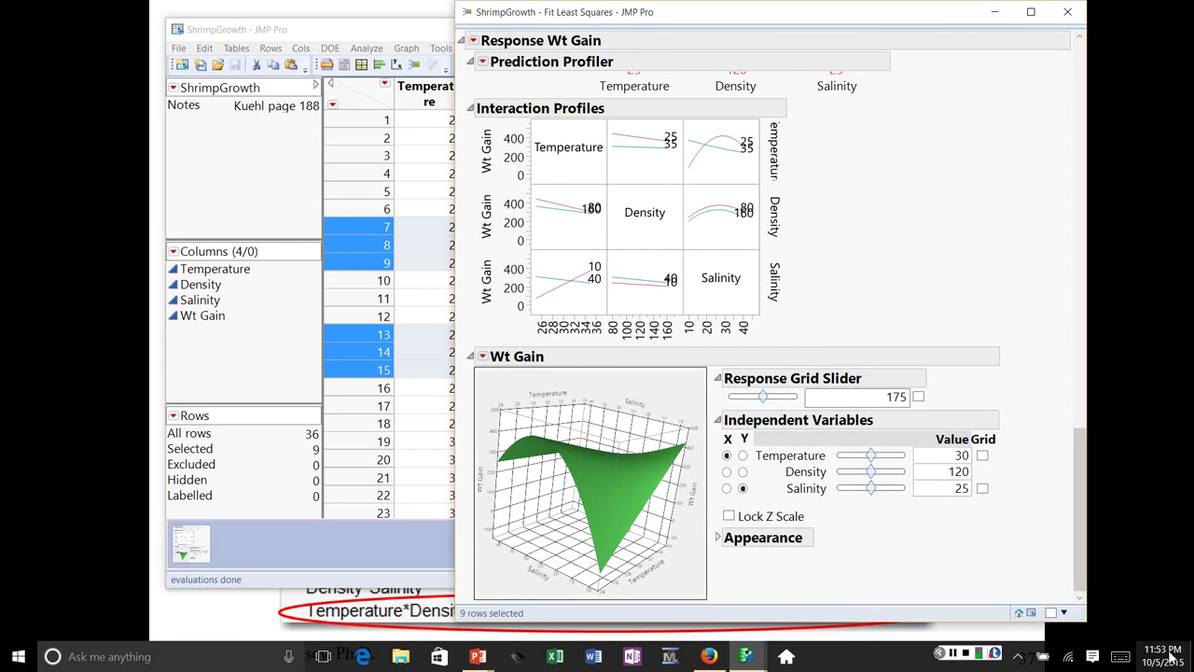
{"action": "left_click_drag", "start_coordinate": [1080, 613], "coordinate": [1123, 636]}
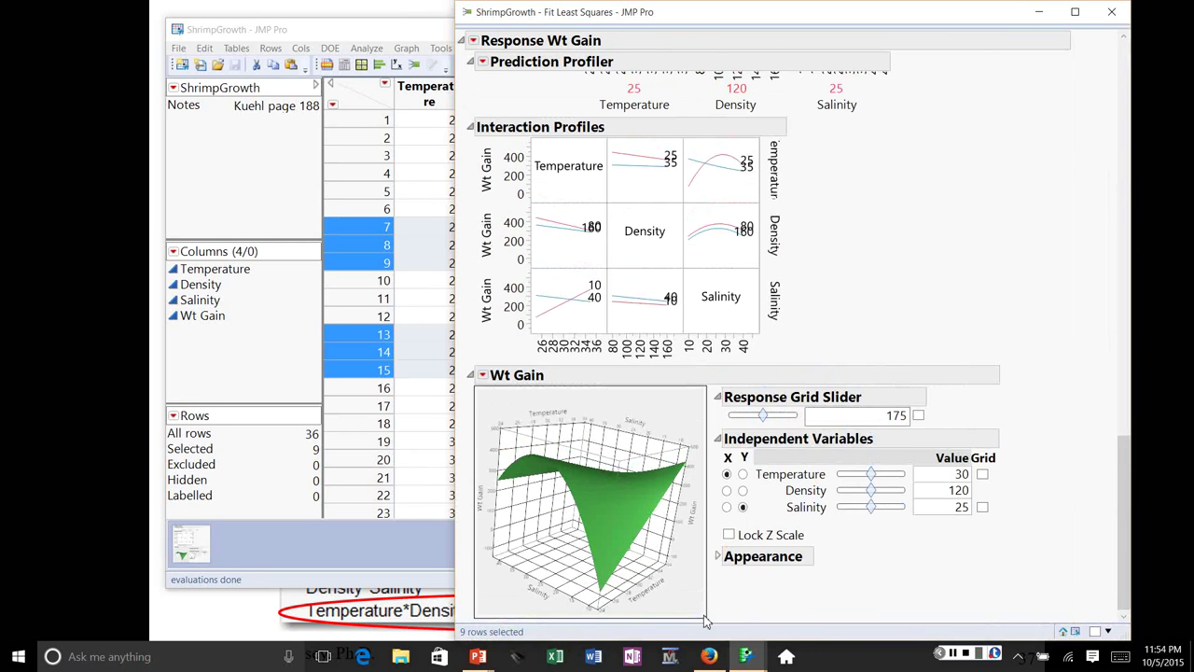
{"action": "left_click_drag", "start_coordinate": [705, 622], "coordinate": [773, 668]}
{"action": "left_click_drag", "start_coordinate": [746, 613], "coordinate": [760, 614]}
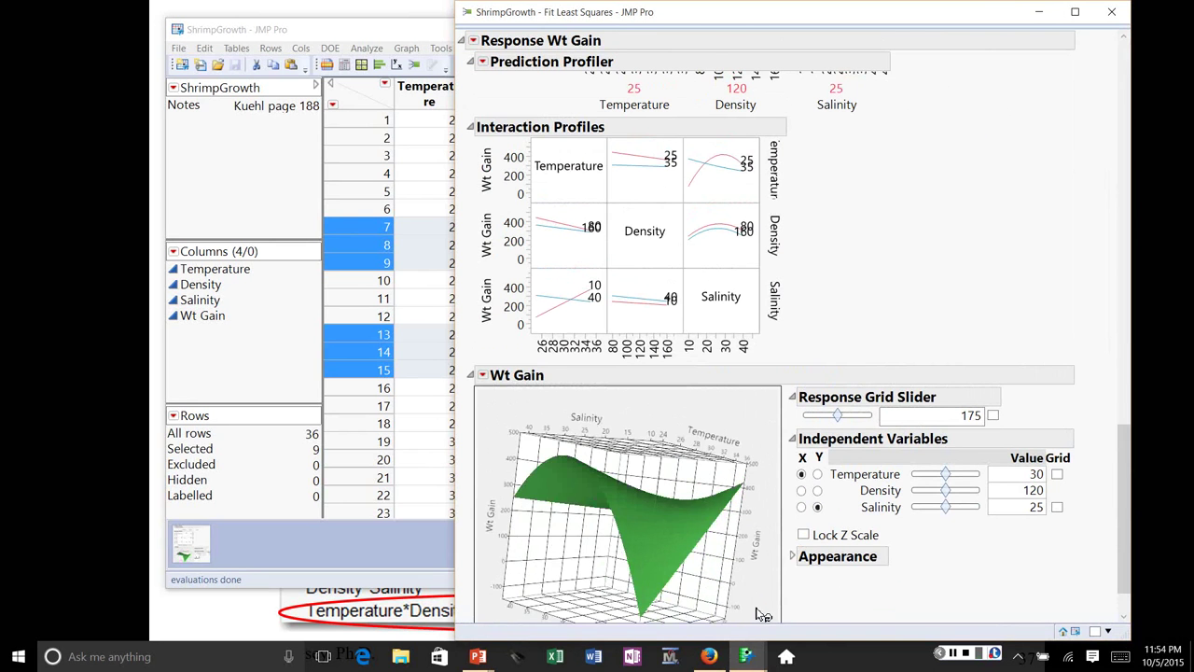
{"action": "mouse_move", "coordinate": [631, 582]}
{"action": "left_mouse_down"}
{"action": "mouse_move", "coordinate": [660, 598]}
{"action": "mouse_move", "coordinate": [597, 584]}
{"action": "mouse_move", "coordinate": [612, 588]}
{"action": "left_mouse_up"}
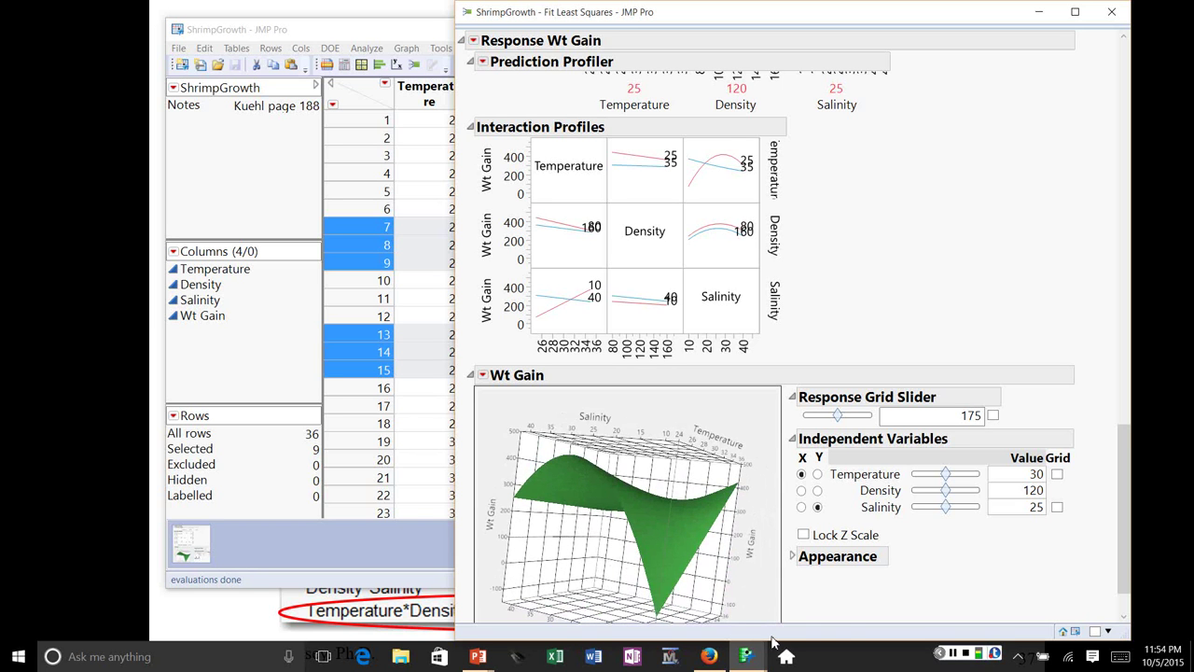
{"action": "scroll", "coordinate": [932, 623], "scroll_direction": "down", "scroll_amount": 1}
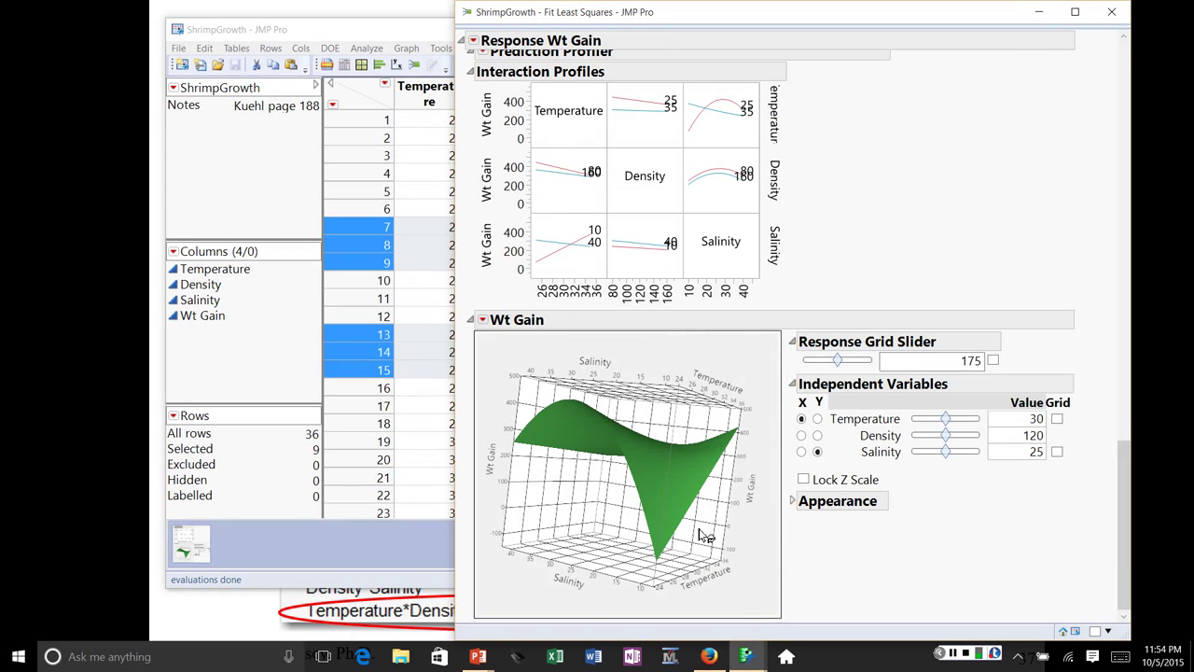
{"action": "left_click_drag", "start_coordinate": [706, 536], "coordinate": [564, 594]}
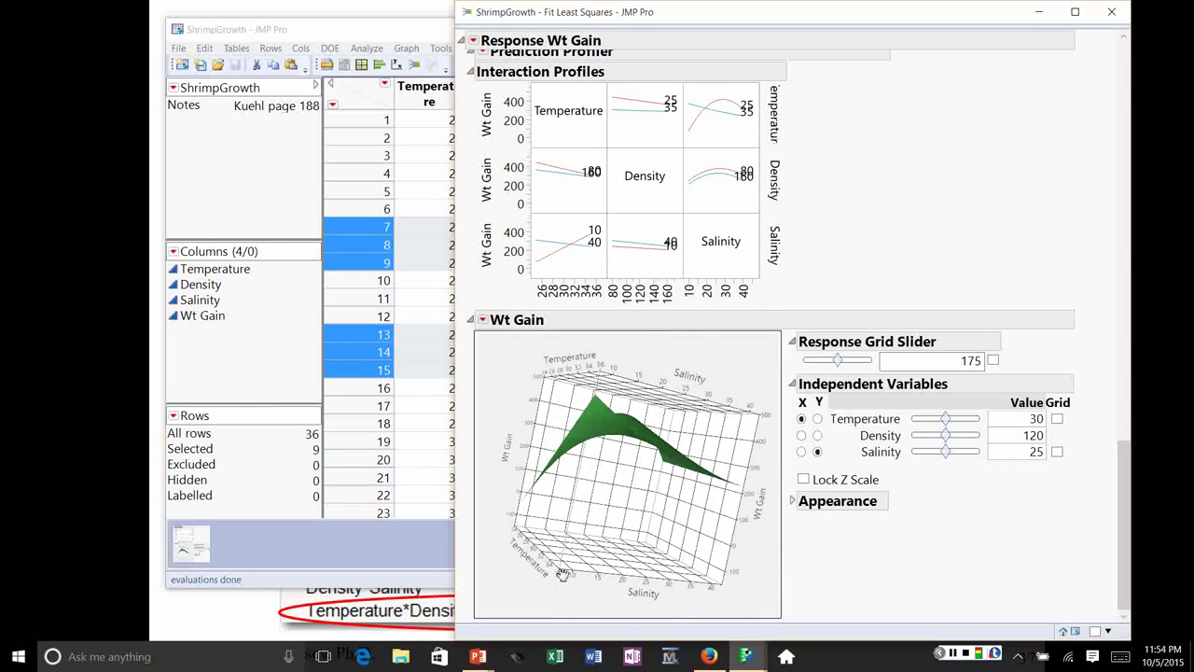
{"action": "left_click_drag", "start_coordinate": [657, 524], "coordinate": [571, 362]}
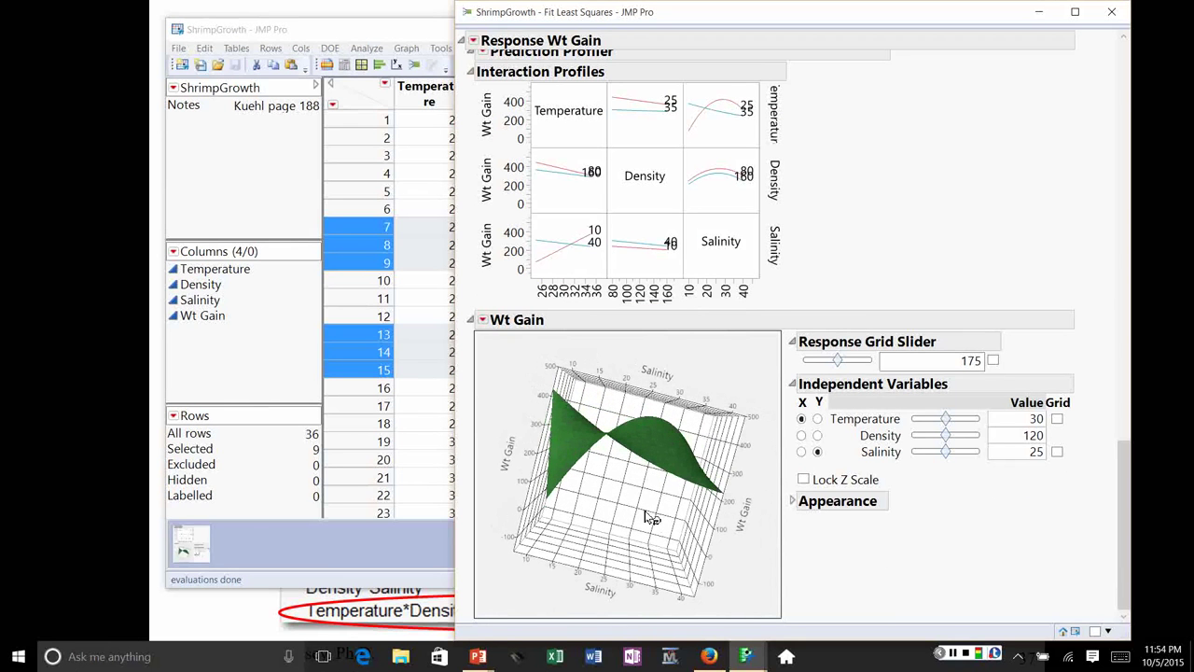
{"action": "left_click_drag", "start_coordinate": [625, 515], "coordinate": [653, 547]}
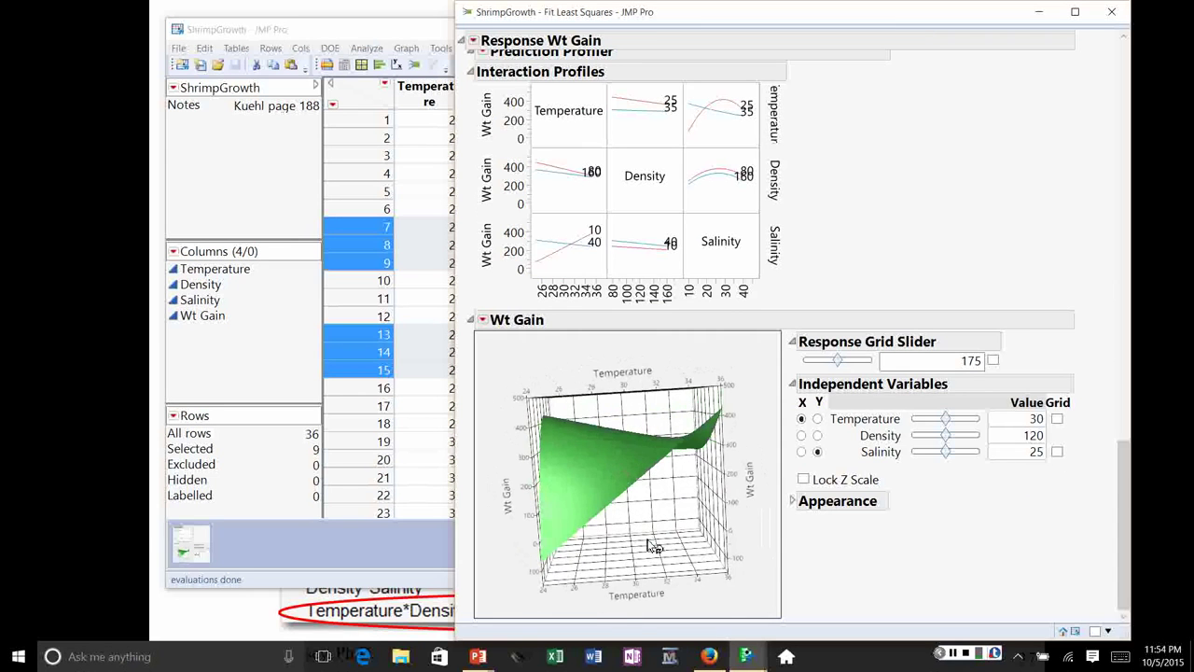
Set Salinity to about 29.9 in the Prediction Profiler
{"action": "scroll", "coordinate": [904, 400], "scroll_direction": "up", "scroll_amount": 8}
{"action": "scroll", "coordinate": [904, 399], "scroll_direction": "up", "scroll_amount": 3}
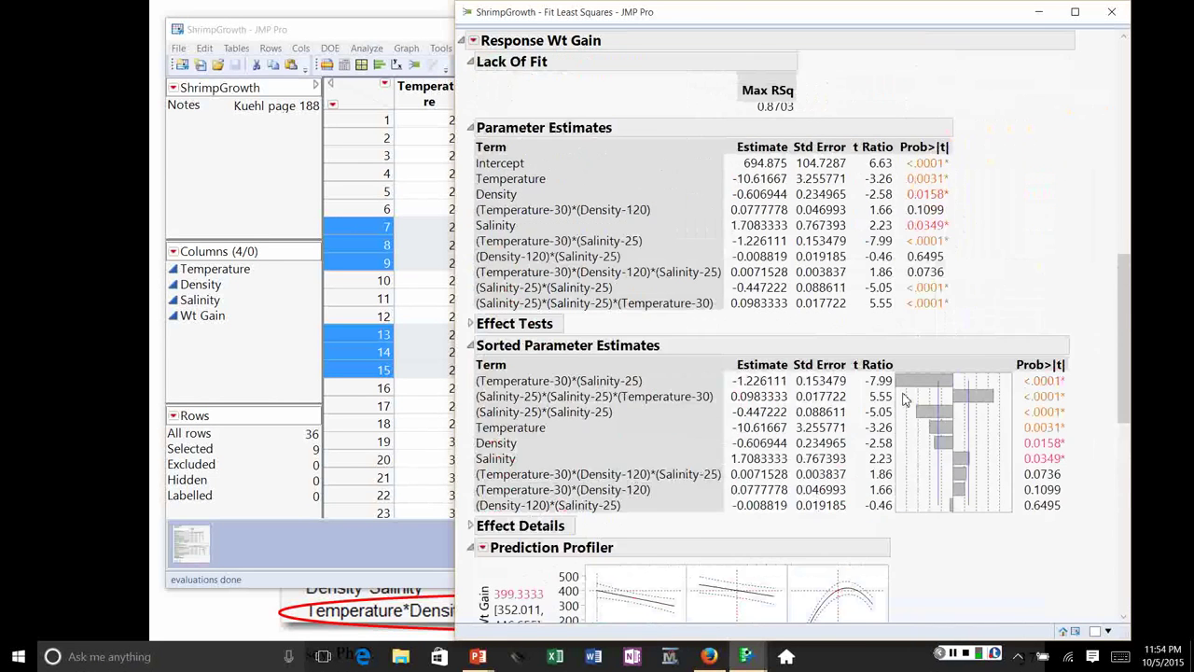
{"action": "scroll", "coordinate": [904, 399], "scroll_direction": "down", "scroll_amount": 7}
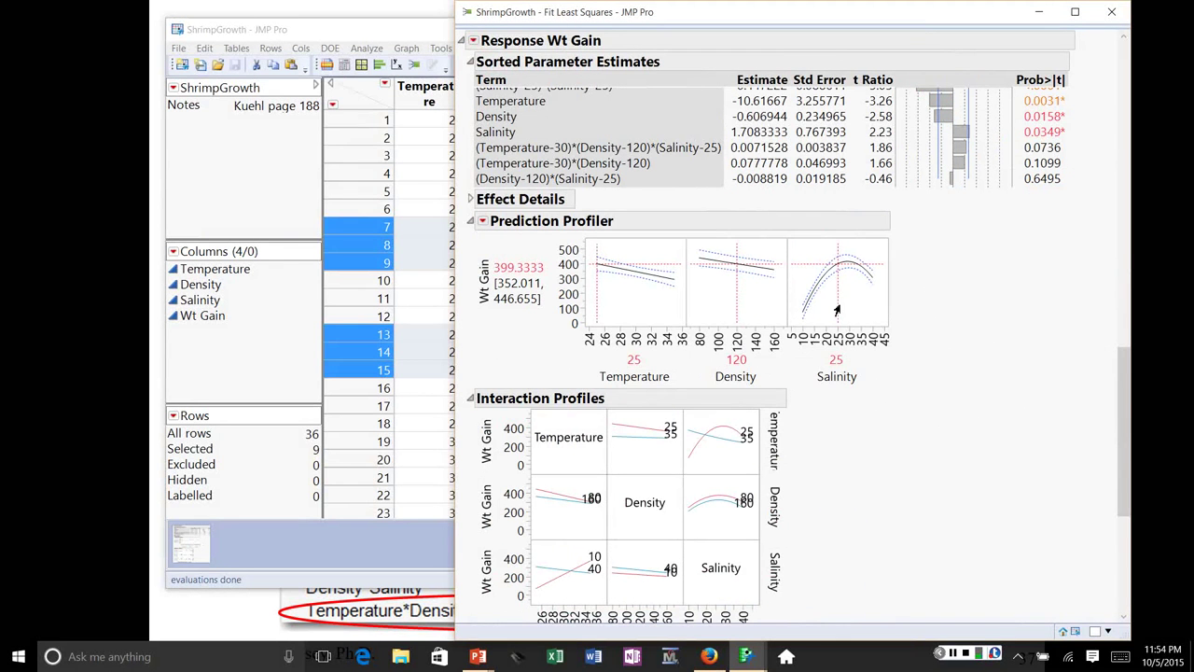
{"action": "left_click_drag", "start_coordinate": [839, 311], "coordinate": [842, 309]}
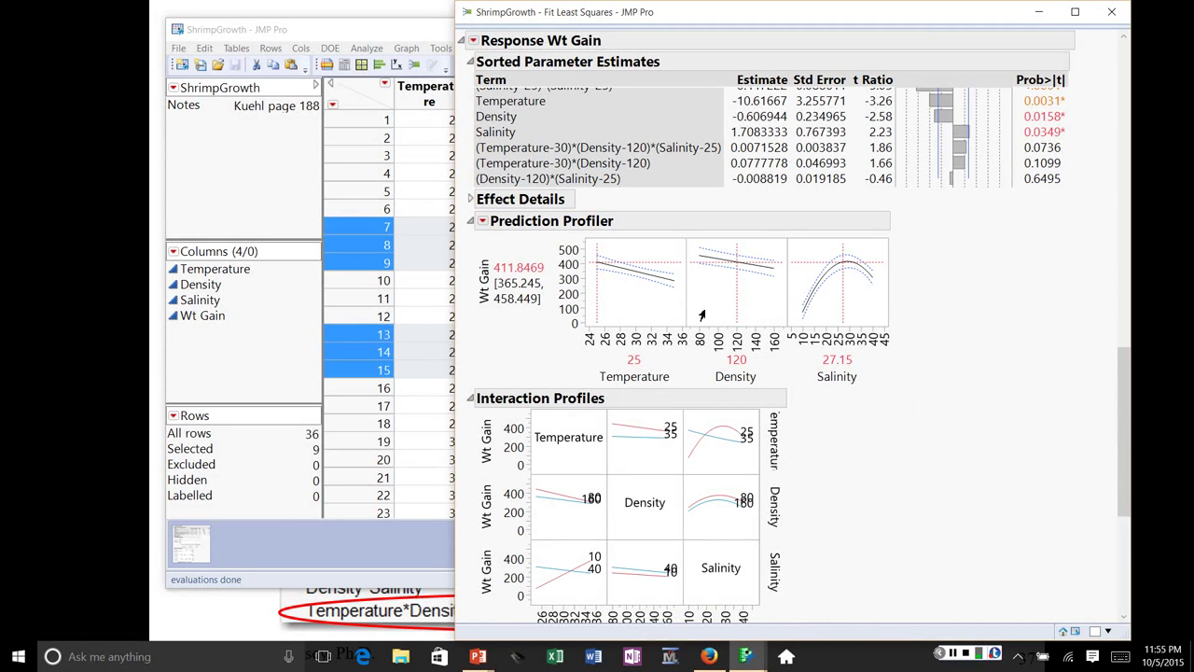
Add desirability functions, maximize desirability, circle the Salinity and desirability curves, and return to the slides
{"action": "left_click", "coordinate": [483, 221]}
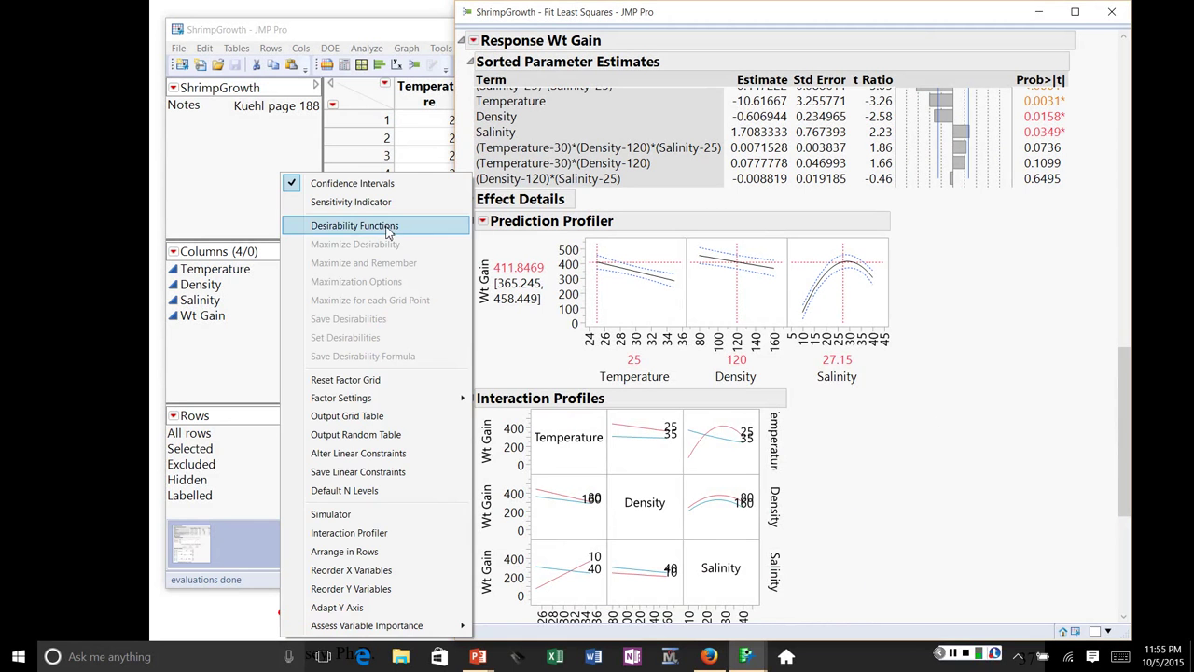
{"action": "left_click", "coordinate": [354, 225]}
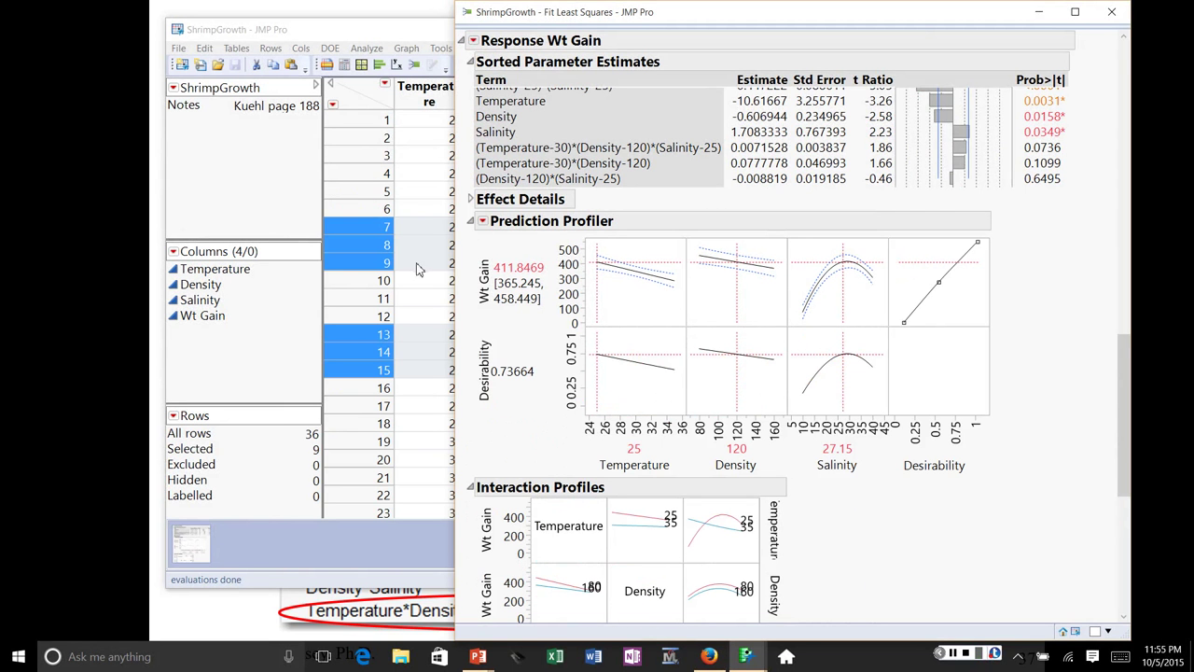
{"action": "left_click", "coordinate": [483, 223]}
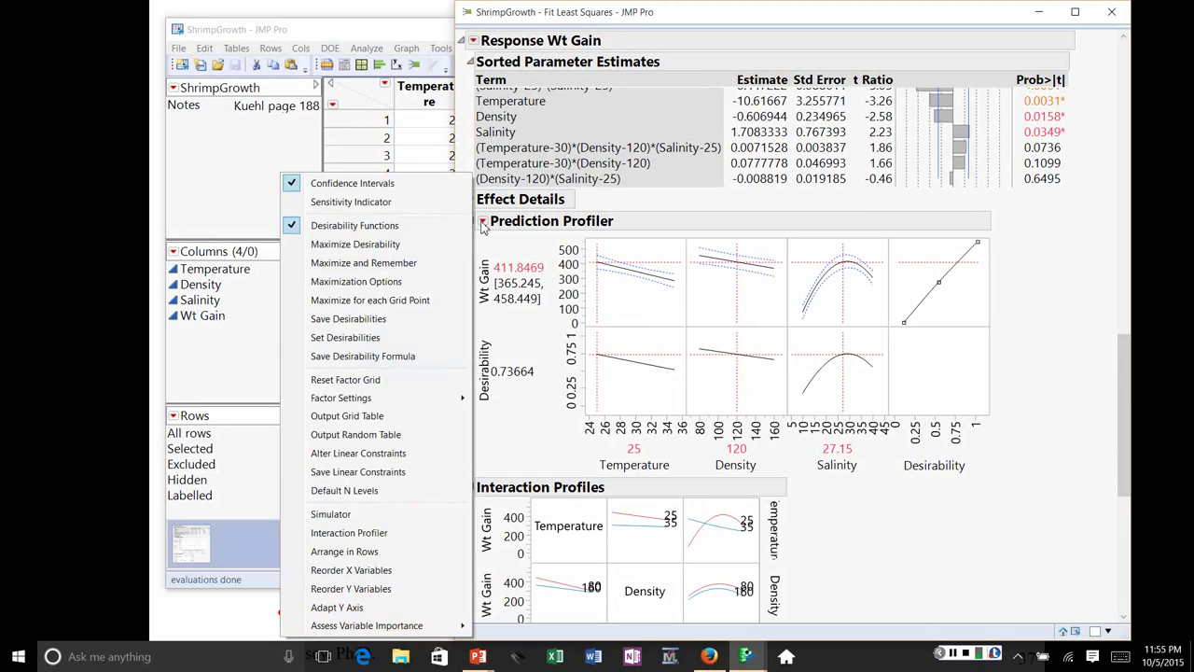
{"action": "left_click", "coordinate": [356, 243]}
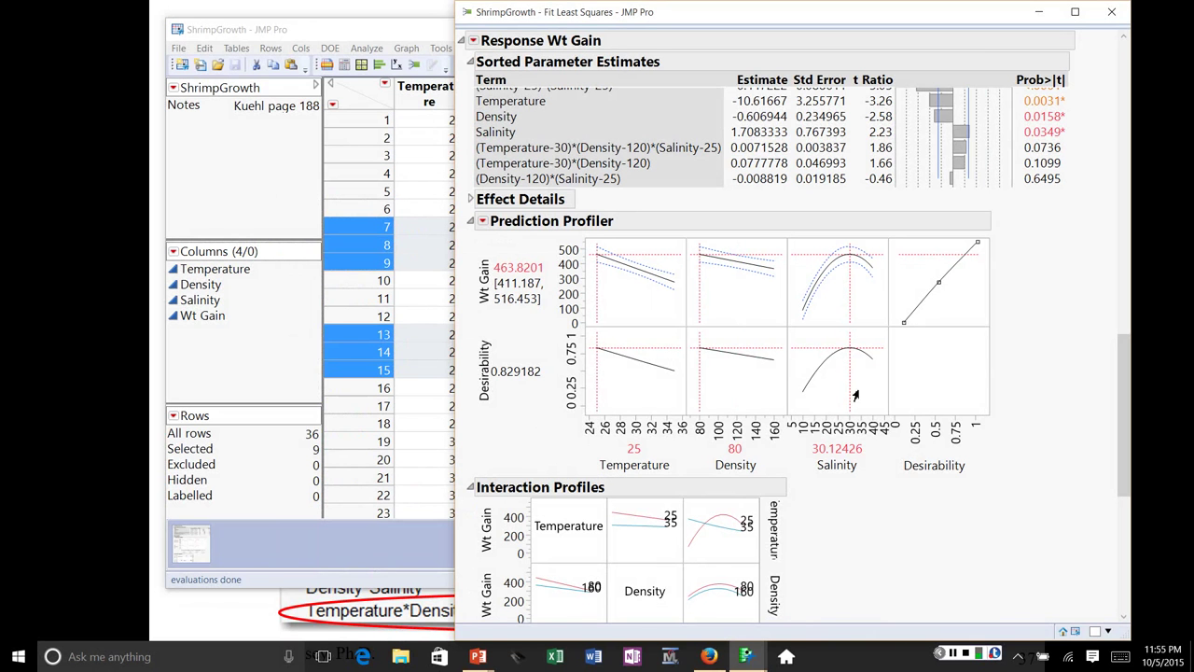
{"action": "mouse_move", "coordinate": [1064, 425]}
{"action": "left_mouse_down"}
{"action": "mouse_move", "coordinate": [855, 313]}
{"action": "mouse_move", "coordinate": [818, 379]}
{"action": "mouse_move", "coordinate": [892, 429]}
{"action": "mouse_move", "coordinate": [912, 365]}
{"action": "left_mouse_up"}
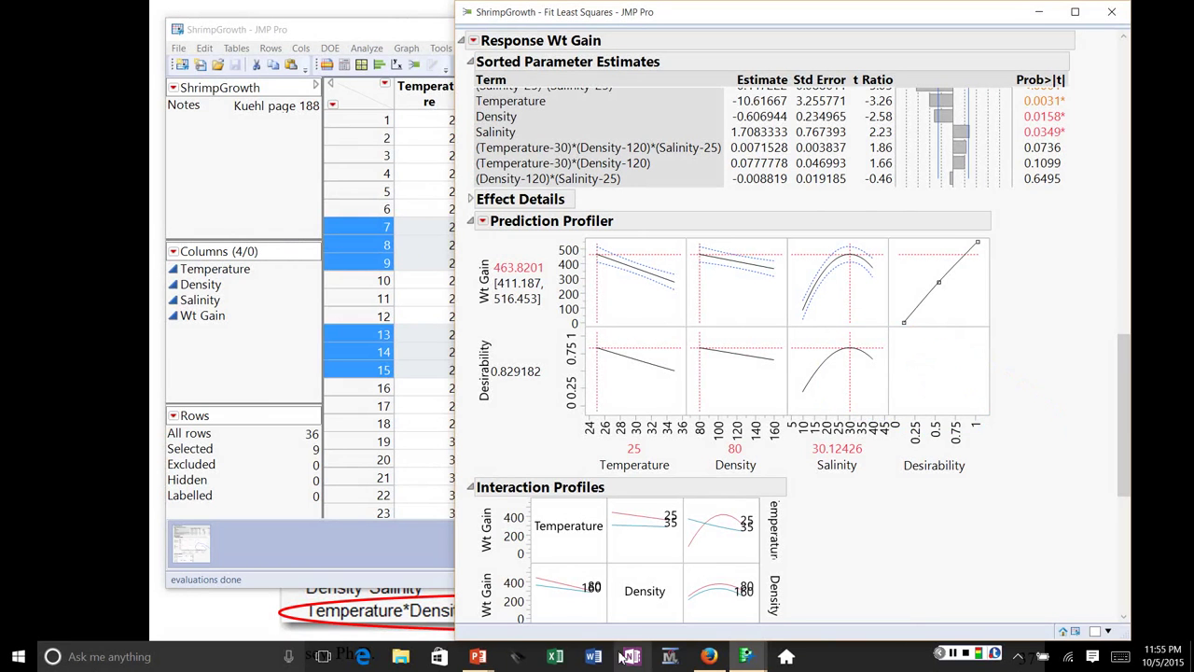
{"action": "left_click", "coordinate": [365, 605]}
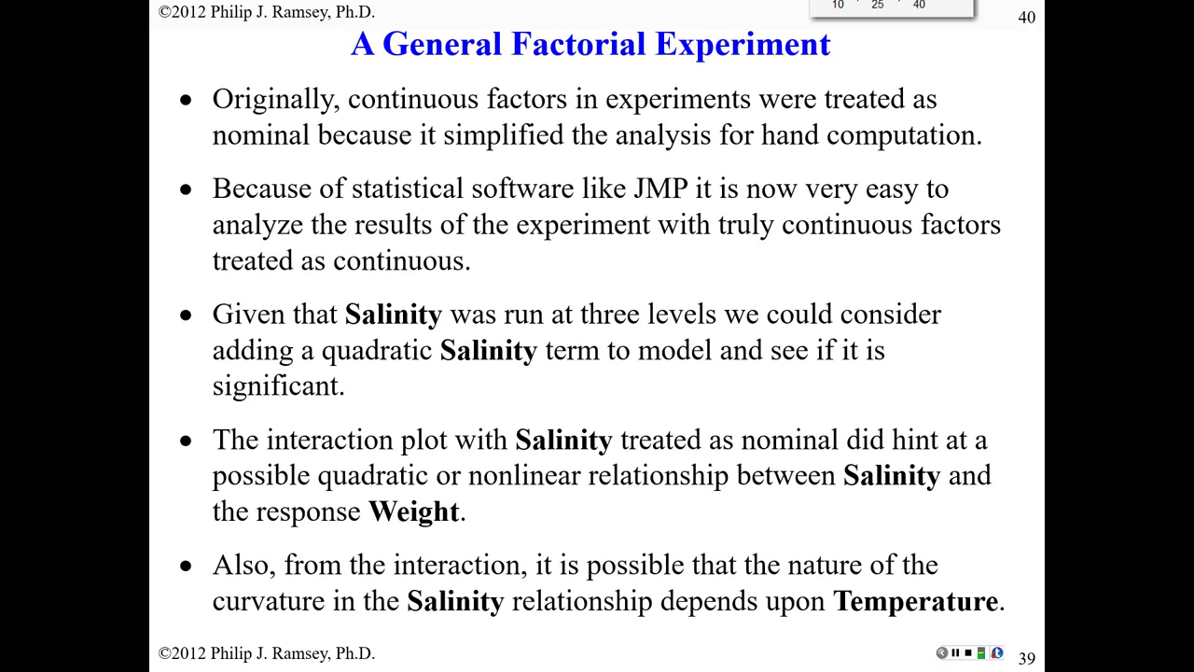
{"action": "key", "text": "Right"}
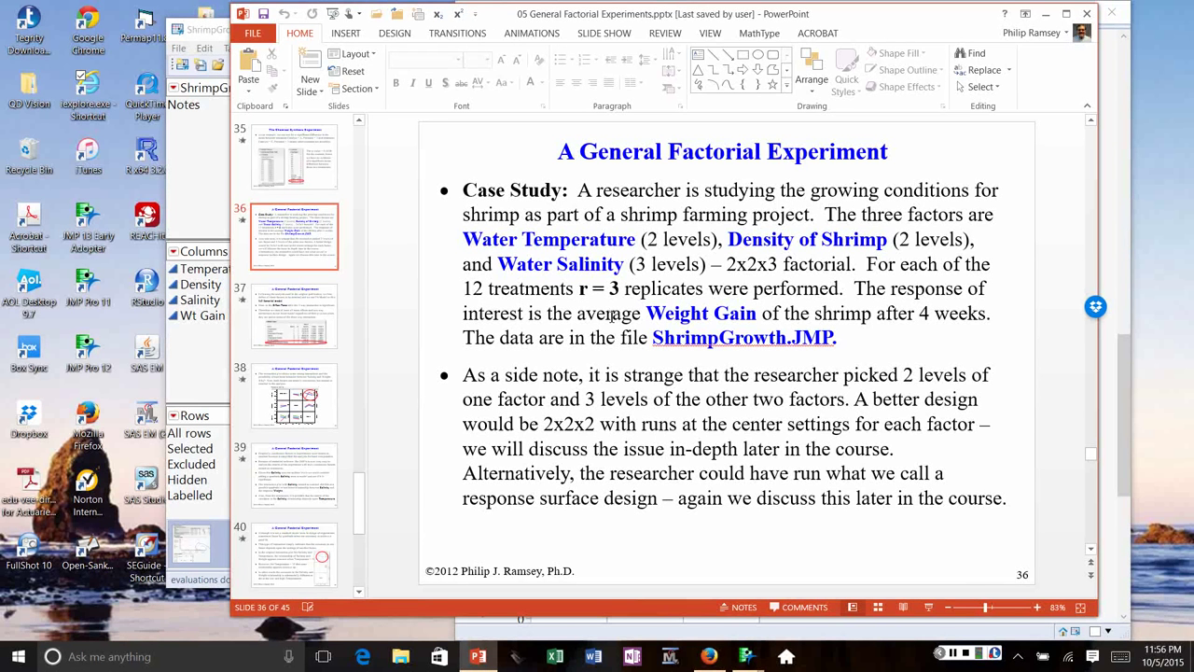
Advance to the next slide and stop the screen recording
{"action": "left_click", "coordinate": [970, 653]}
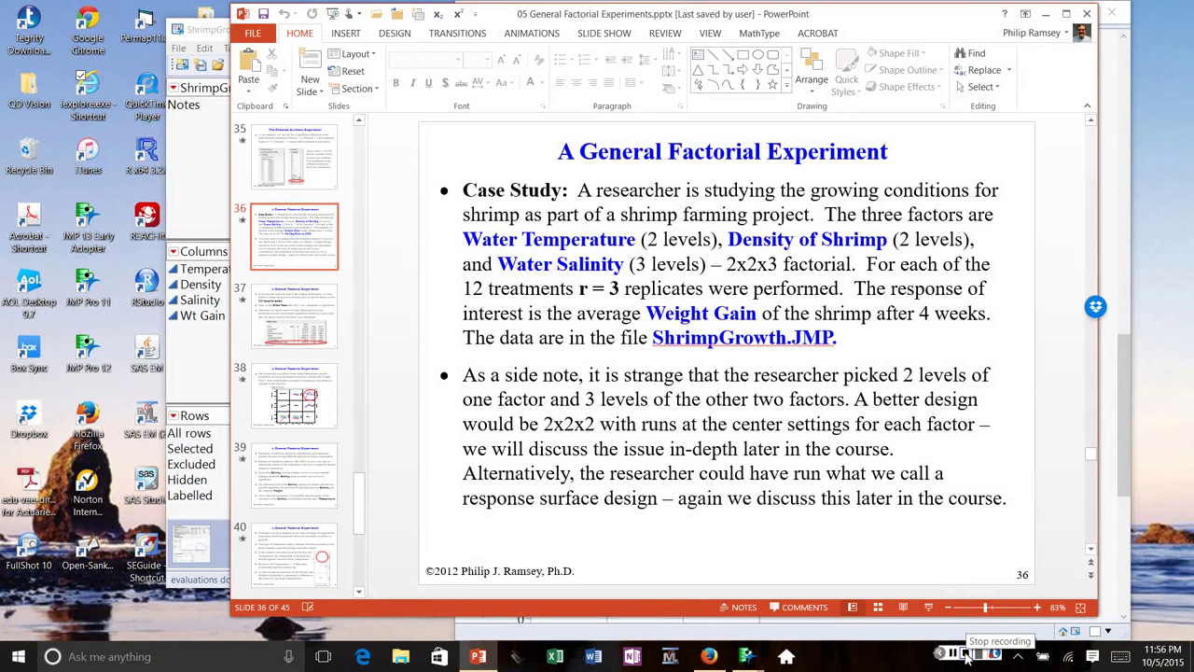